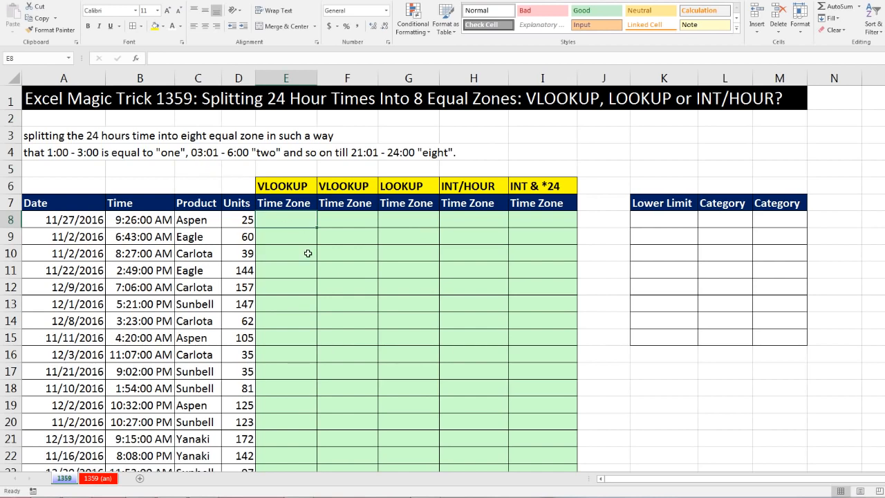
left_click_drag(44, 221, 201, 220)
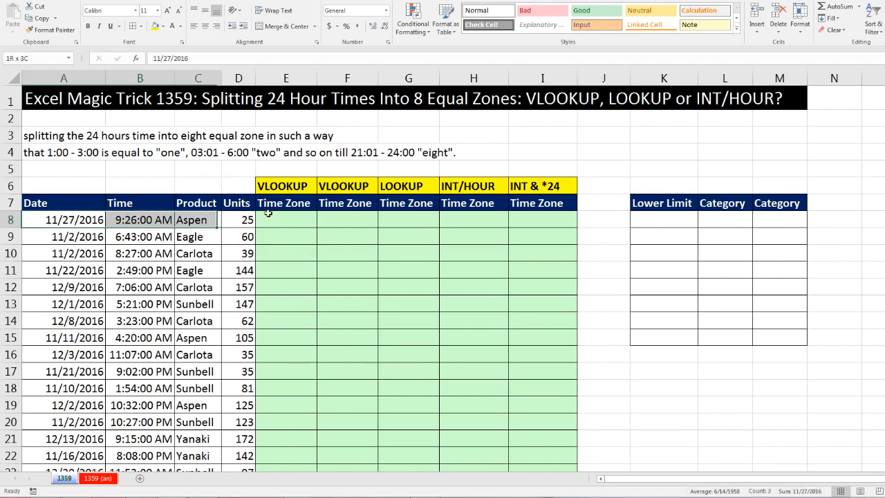
left_click_drag(269, 213, 331, 220)
left_click_drag(64, 233, 310, 237)
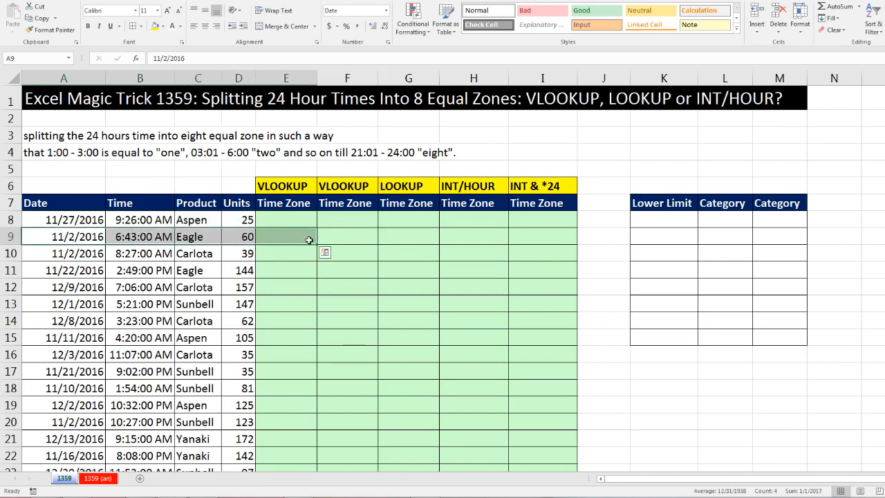
left_click(131, 256)
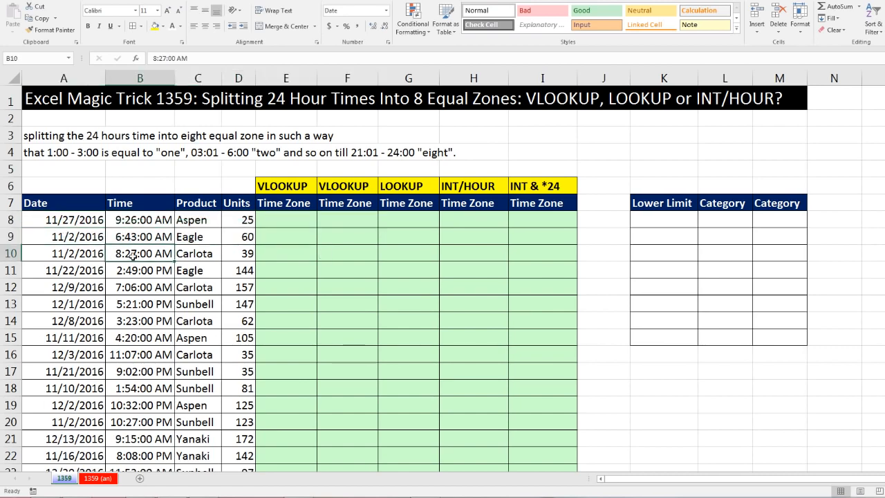
left_click(285, 253)
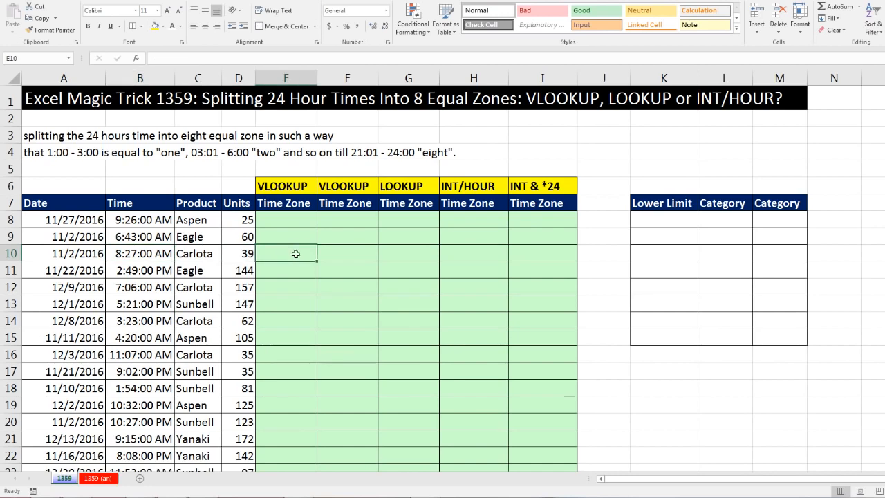
Fill the Lower Limit column K8:K15 with three-hour steps by entering 12:00 AM and 3:00 AM and extending the series to 9:00 PM
left_click(656, 220)
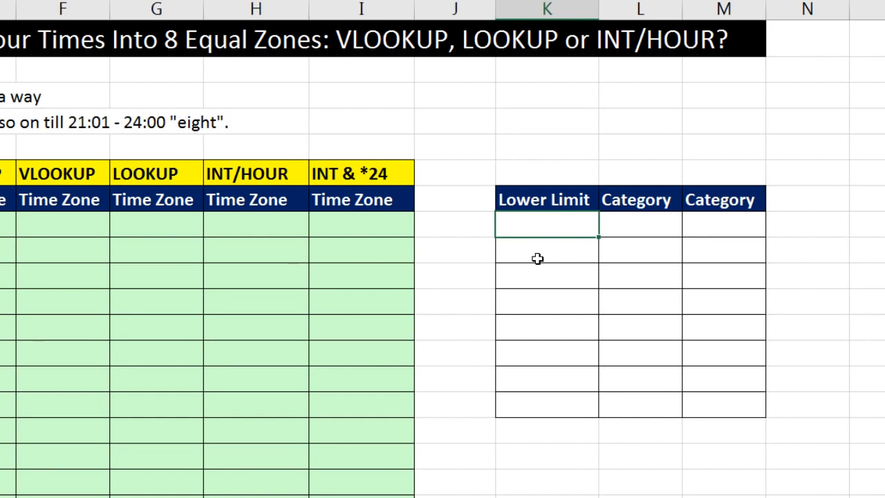
type("12")
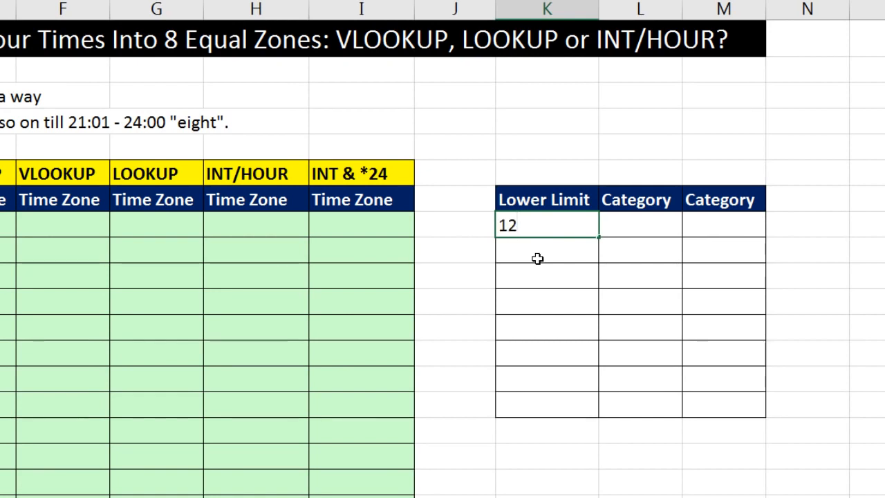
type(":00")
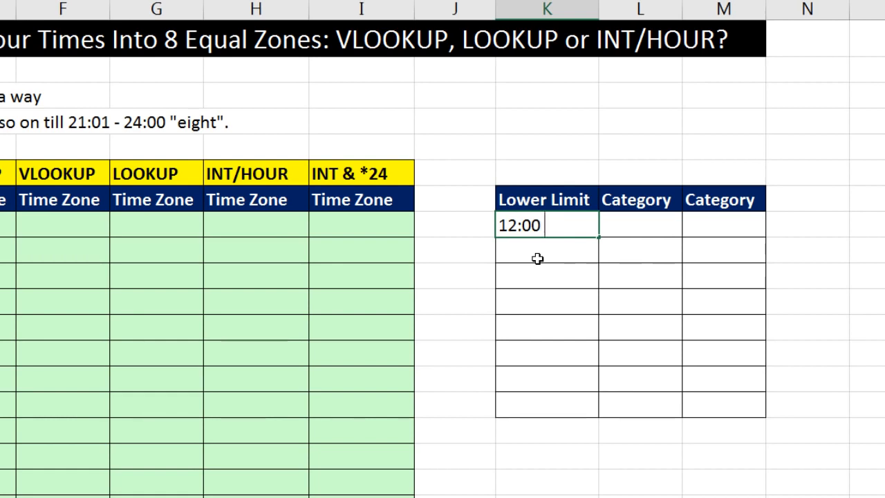
type(" AM")
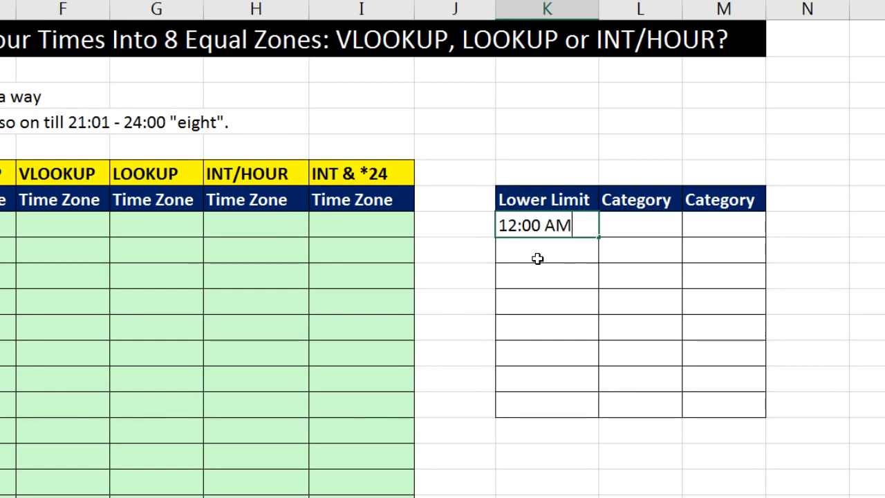
key("Return")
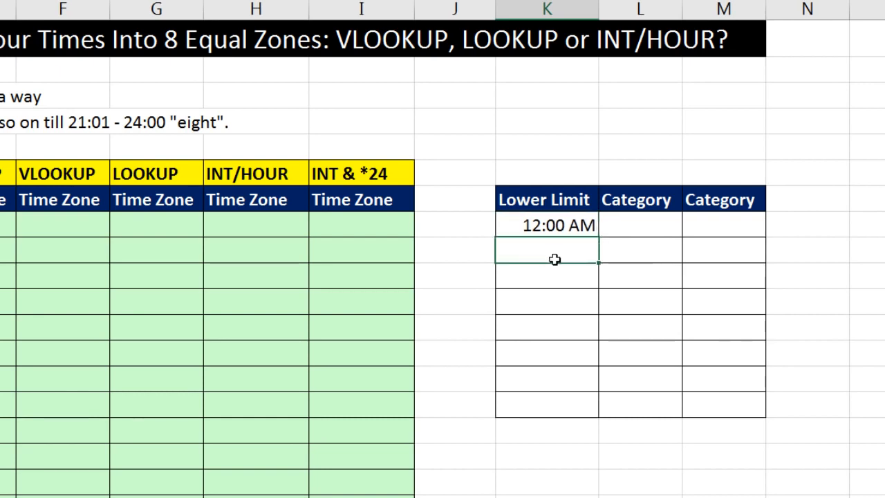
type("3:00 ")
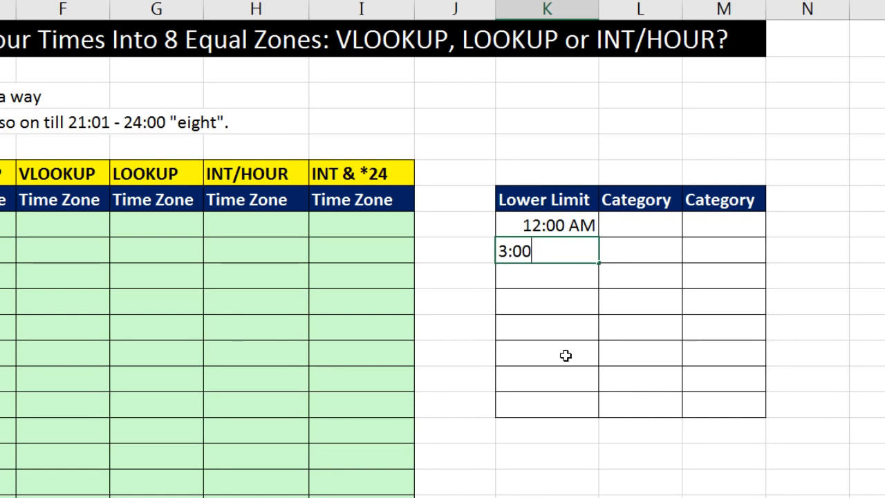
type("AM")
key("Return")
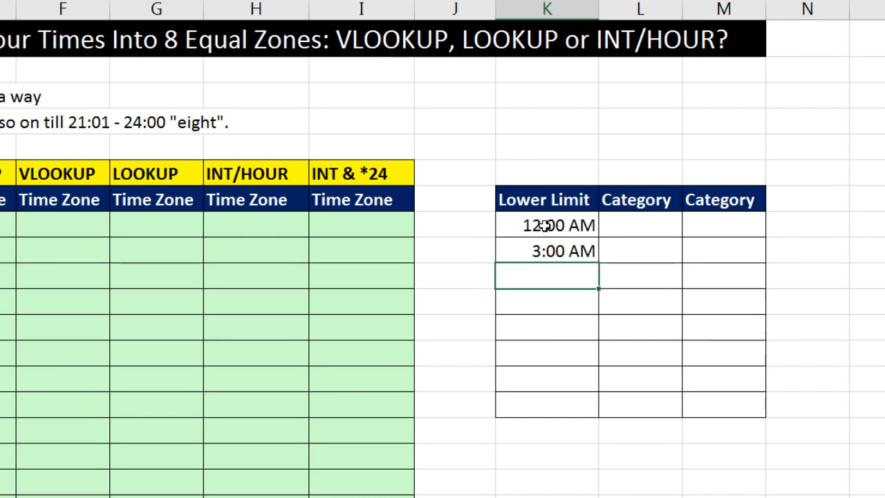
left_click_drag(543, 226, 549, 251)
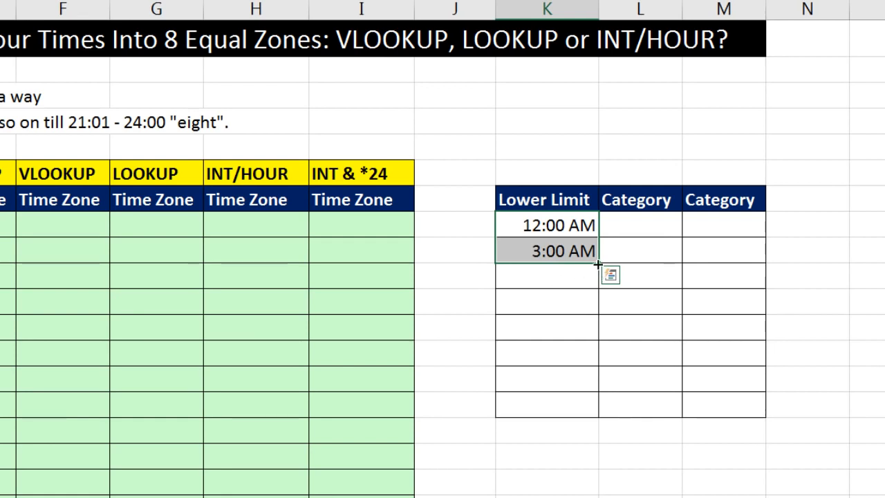
left_click_drag(597, 263, 602, 418)
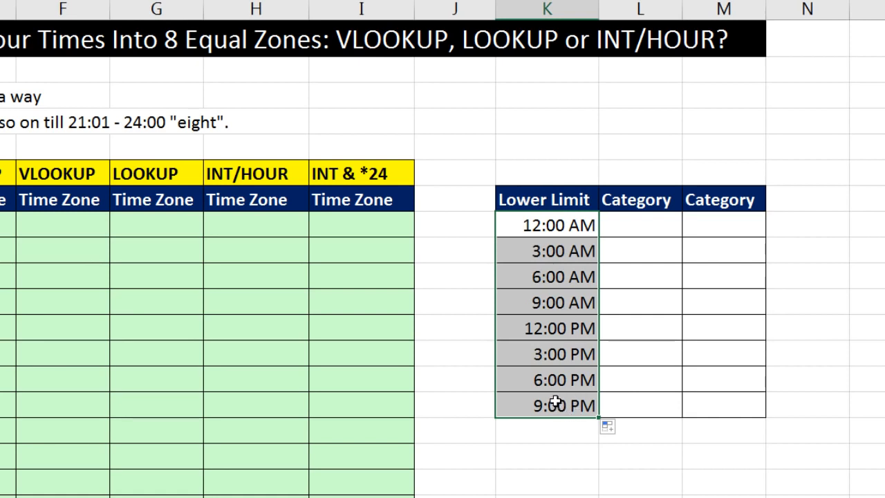
Enter the text categories One, Two, Three, Four, Five, Six, Seven and Eight in the first Category column, L8:L15
left_click(646, 230)
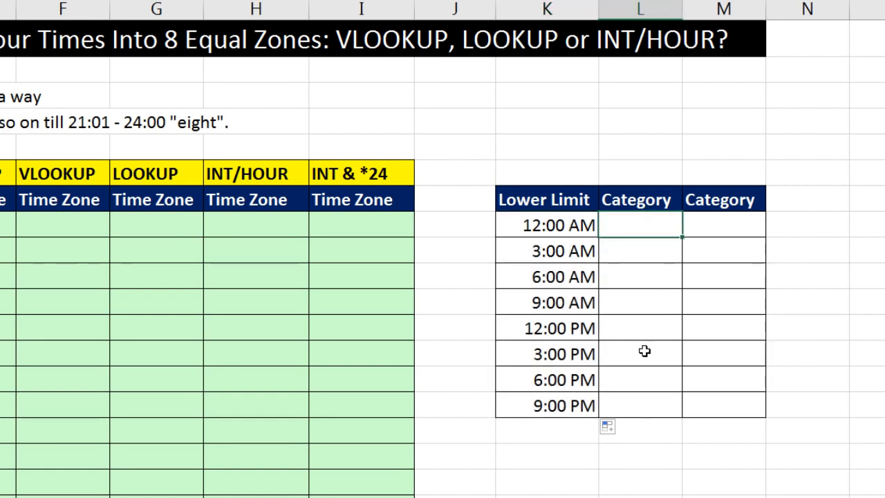
type("One")
key("Return")
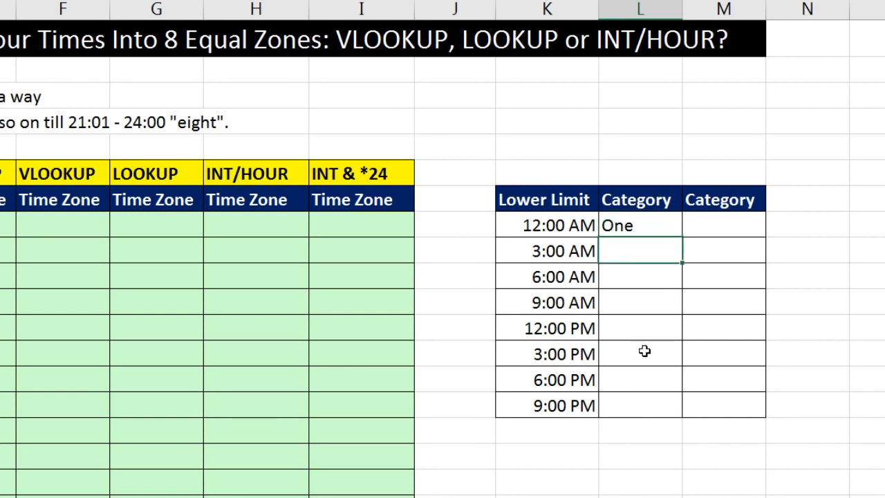
type("Two")
key("Return")
type("Three")
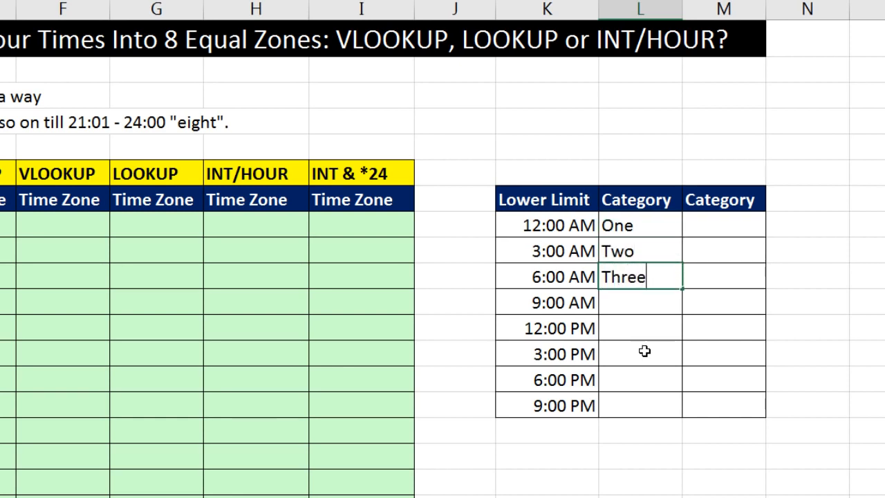
key("Return")
type("Fou")
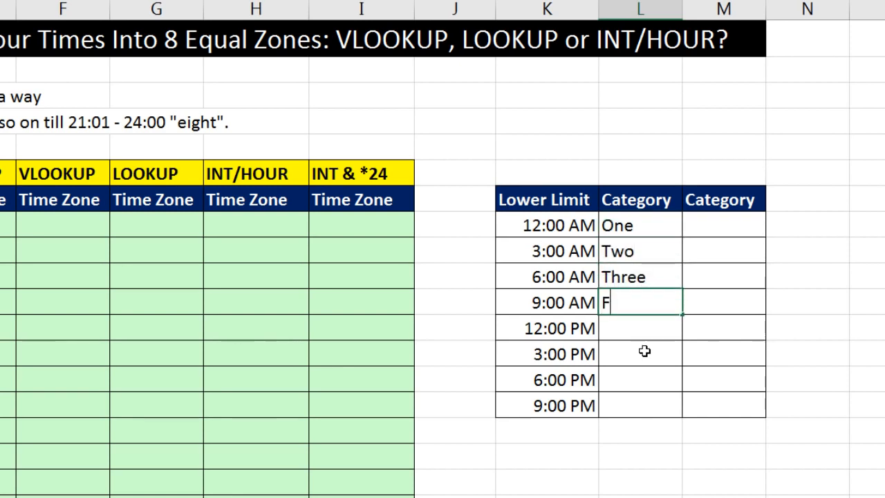
type("ght")
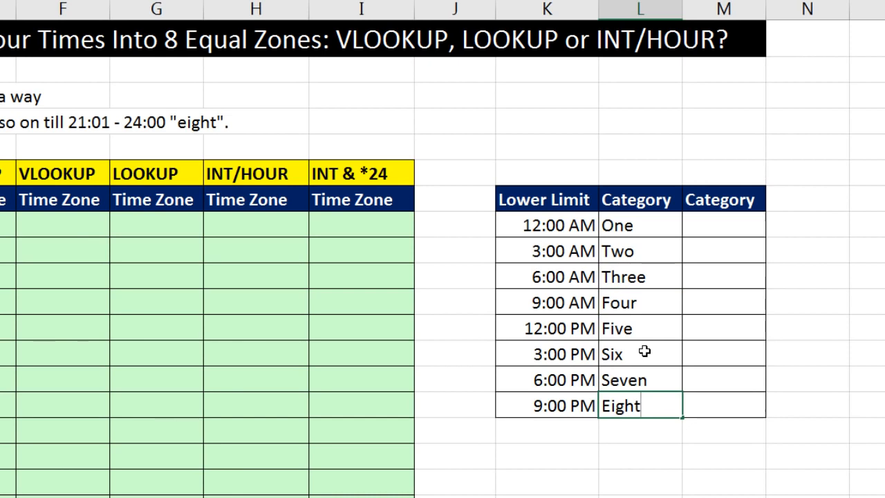
key("Return")
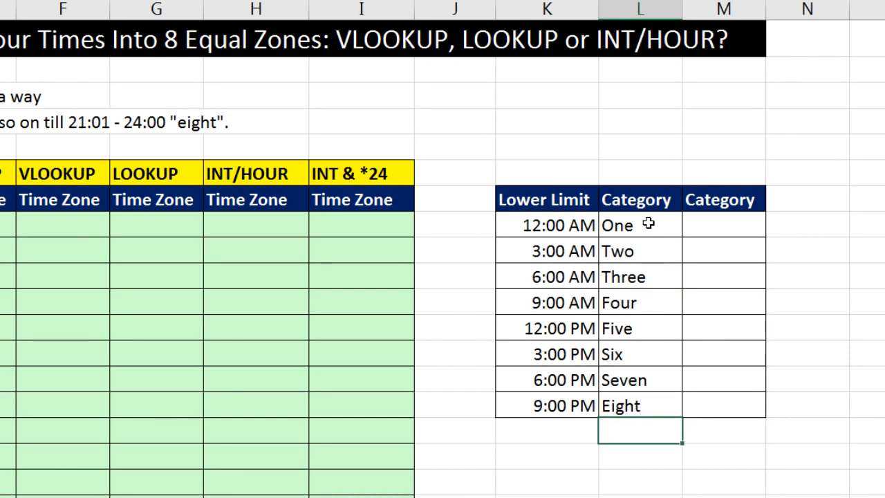
left_click_drag(648, 224, 670, 411)
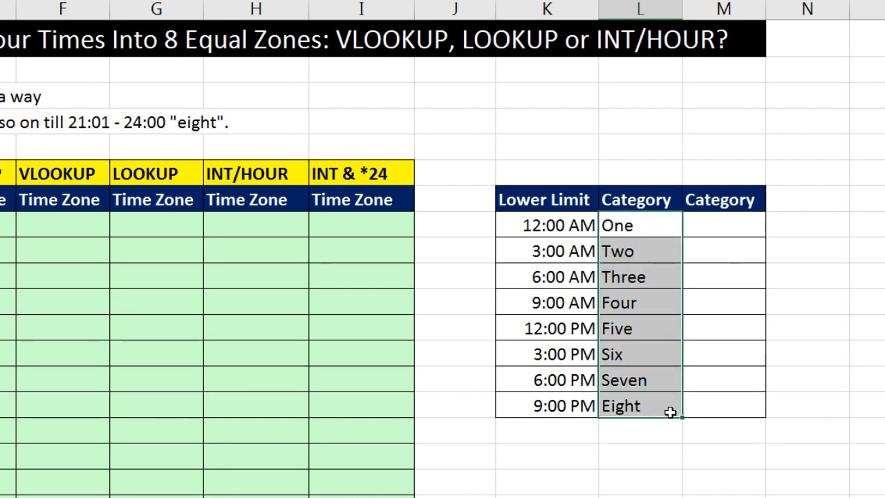
Number the second Category column M8:M15 from 1 to 8 by entering 1 and 2 and extending the series
left_click(712, 224)
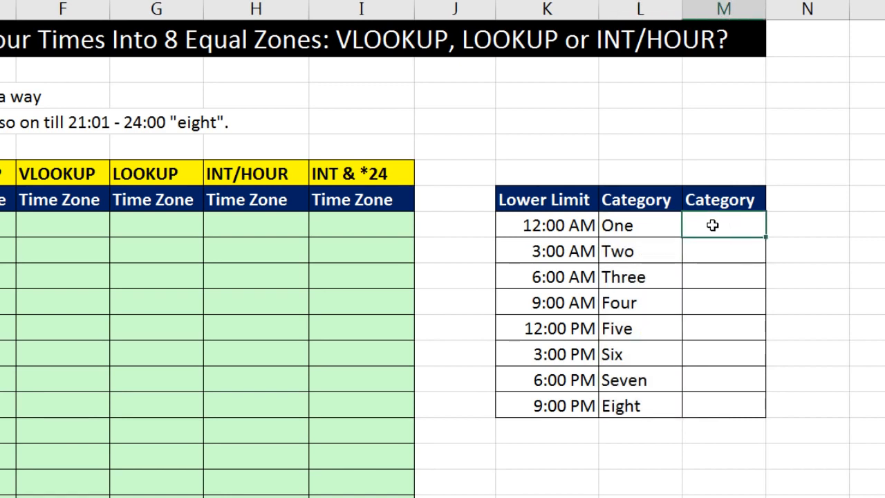
type("1")
key("Return")
type("2")
key("Return")
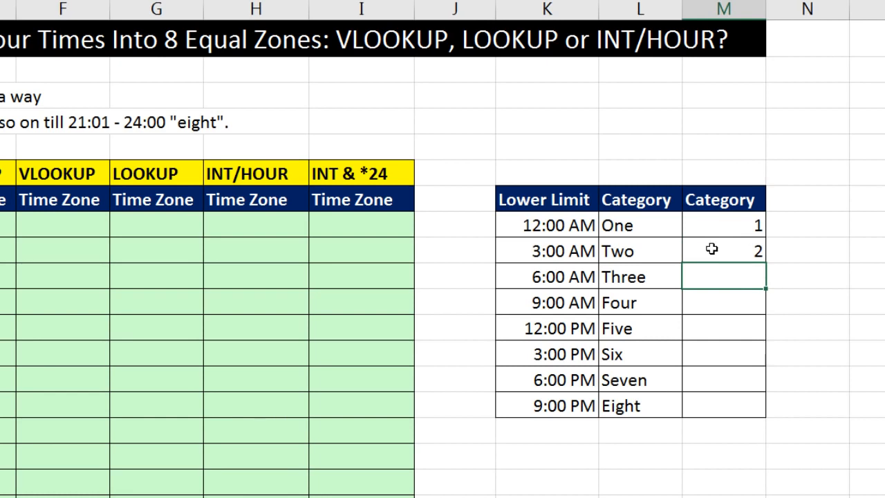
left_click_drag(709, 226, 716, 247)
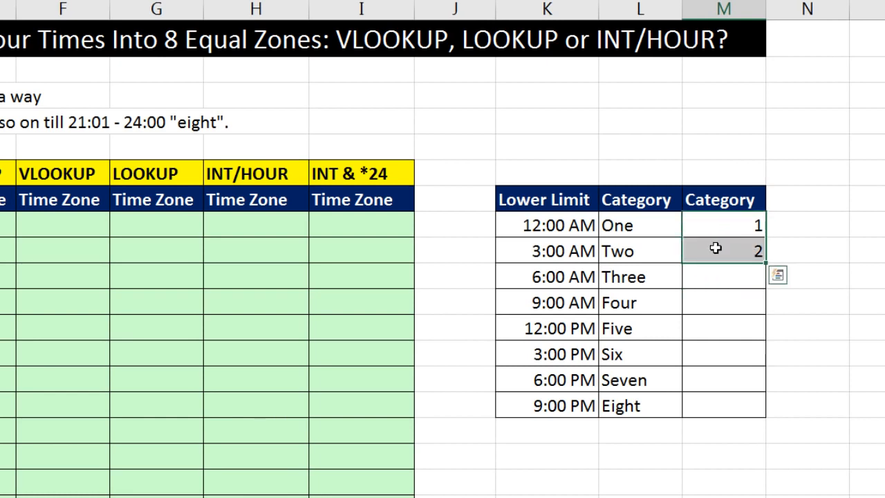
double_click(766, 261)
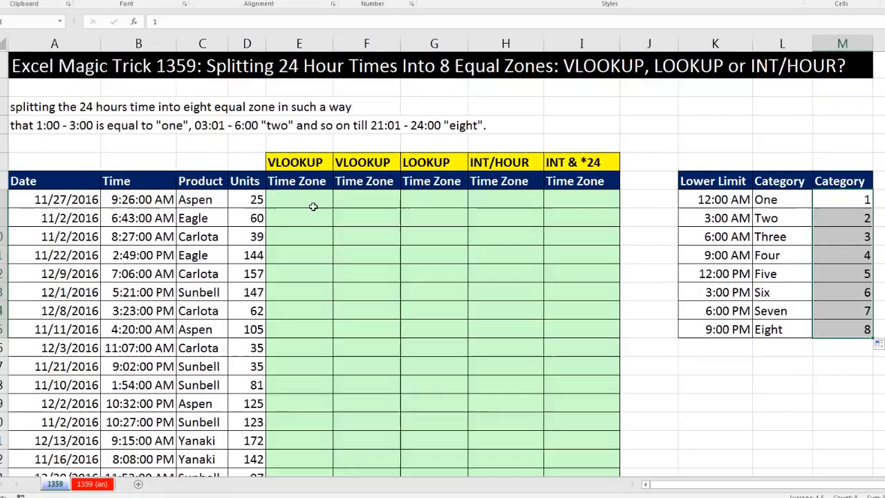
Examine how the values in the Time column relate to the Lower Limit times and their two category columns
left_click(138, 215)
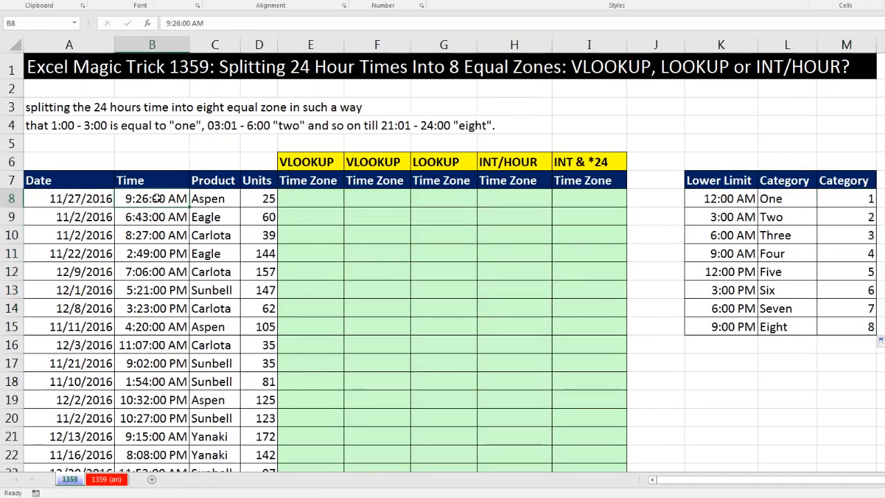
left_click_drag(720, 198, 719, 332)
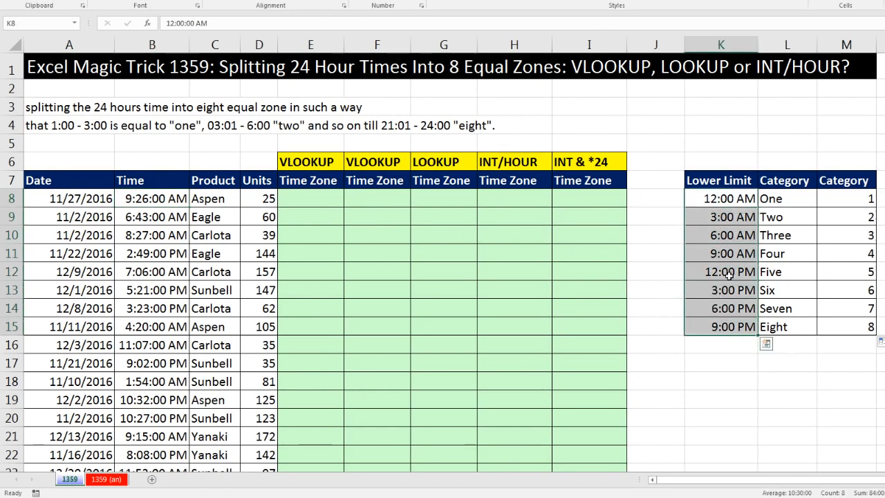
left_click(774, 217)
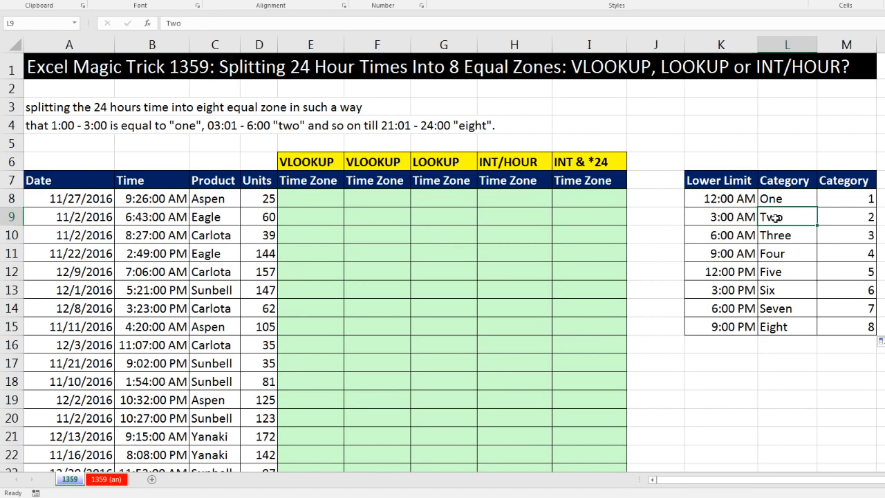
left_click(843, 219)
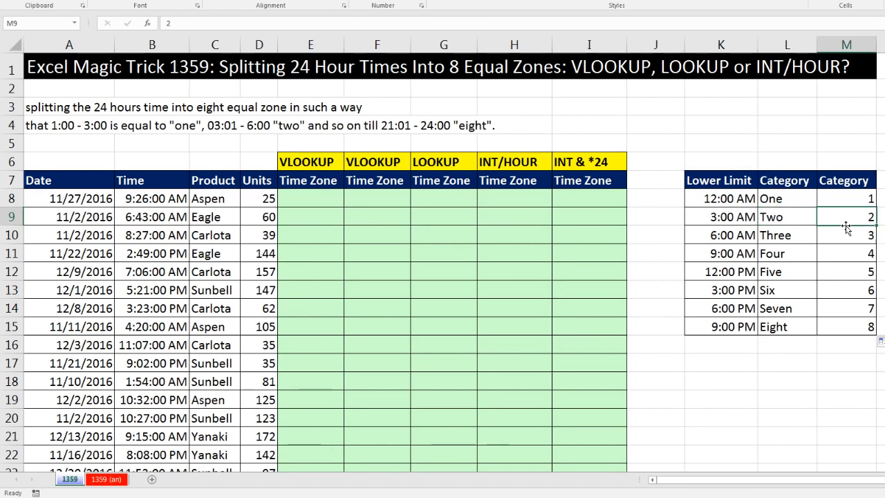
left_click(717, 194)
left_click_drag(717, 194, 719, 227)
left_click_drag(721, 278, 721, 327)
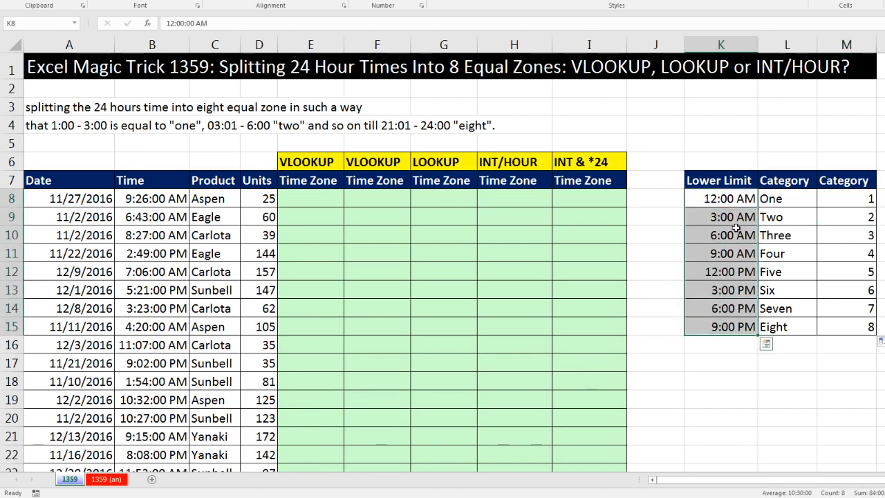
left_click_drag(127, 204, 166, 380)
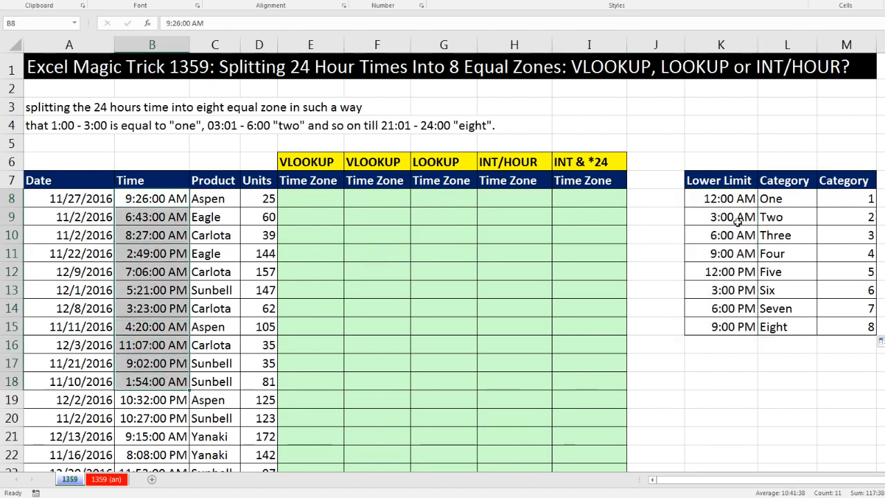
left_click(737, 221)
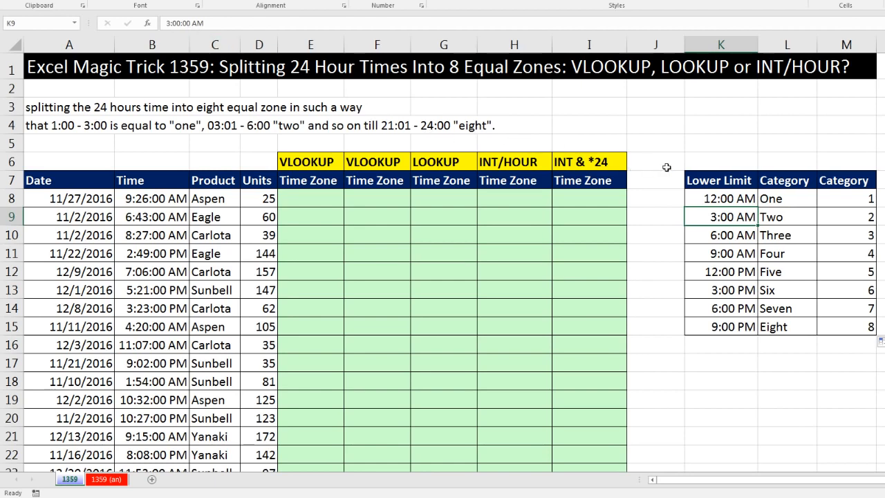
Enter the formula =3/24 in cell K17 below the lookup table to calculate three hours as a fraction of a day
left_click(742, 364)
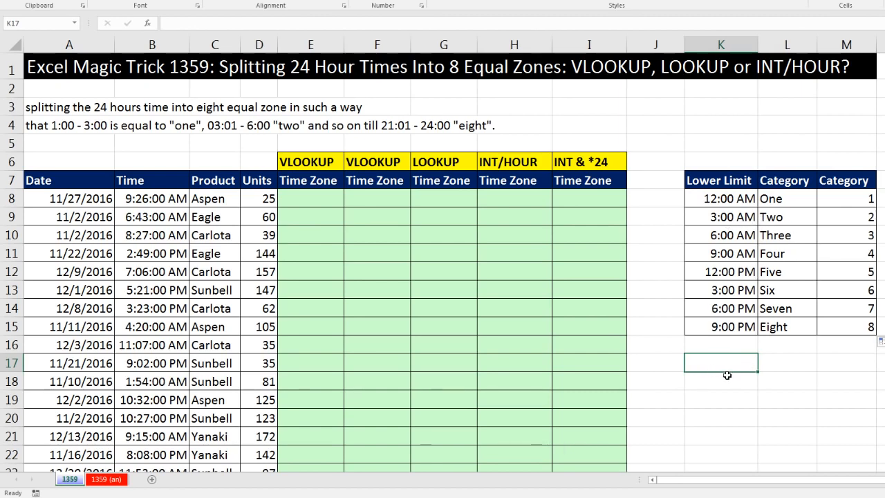
type("=")
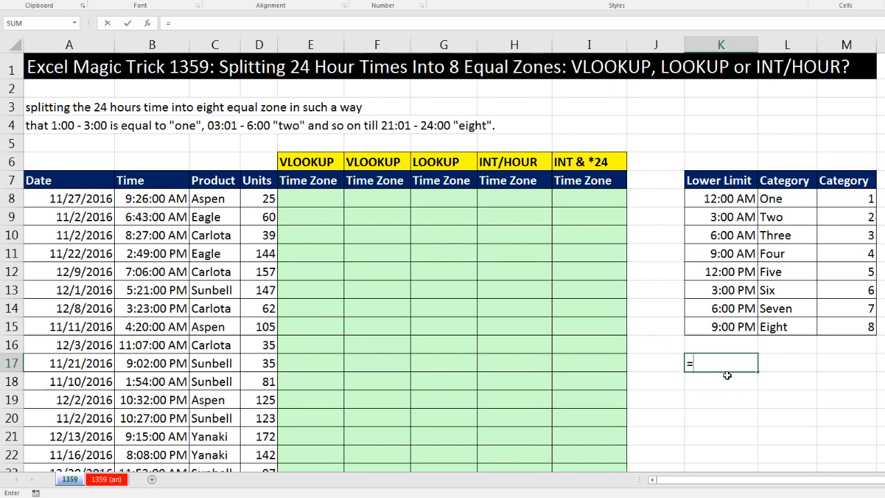
type("3/24")
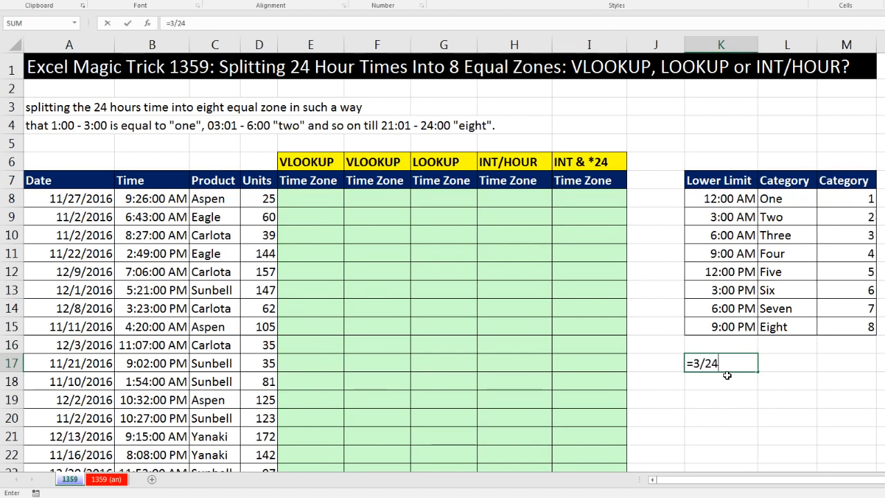
key("Return")
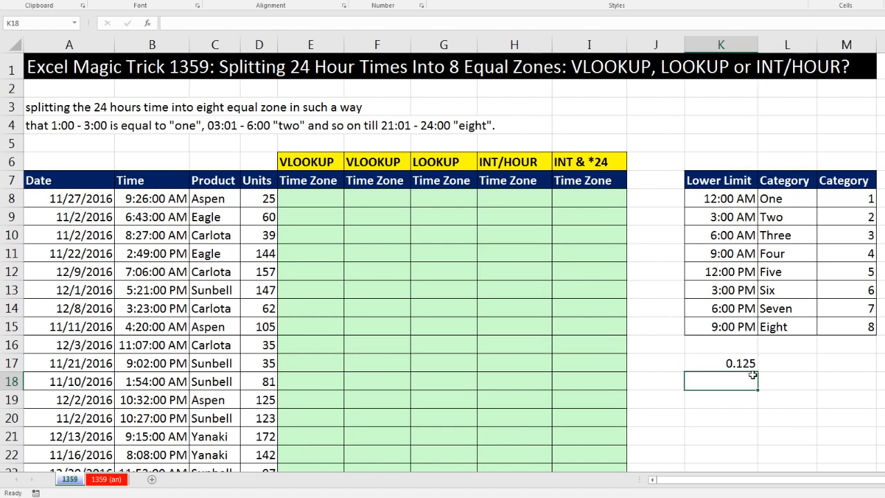
Enter the formula =6/24 in cell K18 to calculate six hours as a fraction of a day, and select both fractions
type("=")
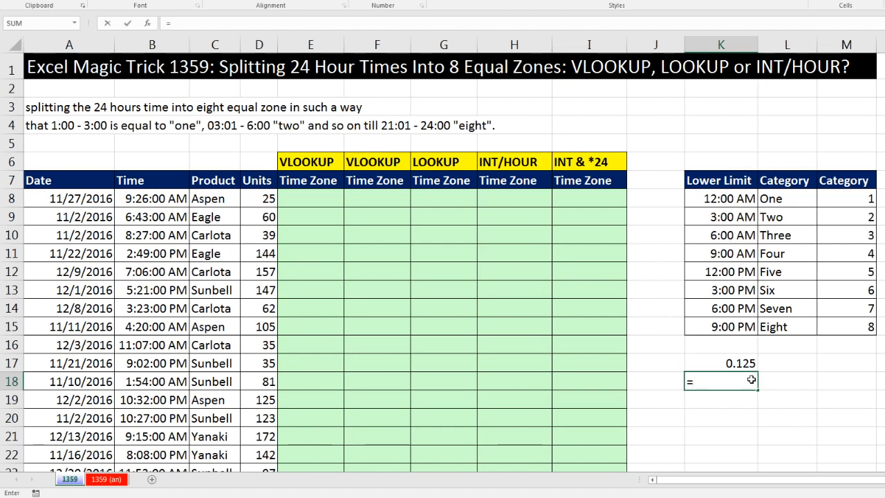
type("6/24")
key("Return")
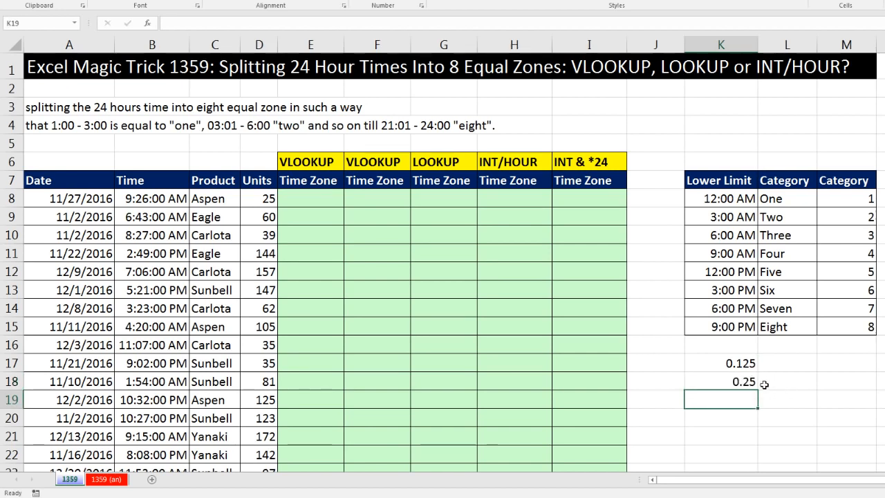
left_click_drag(737, 363, 740, 381)
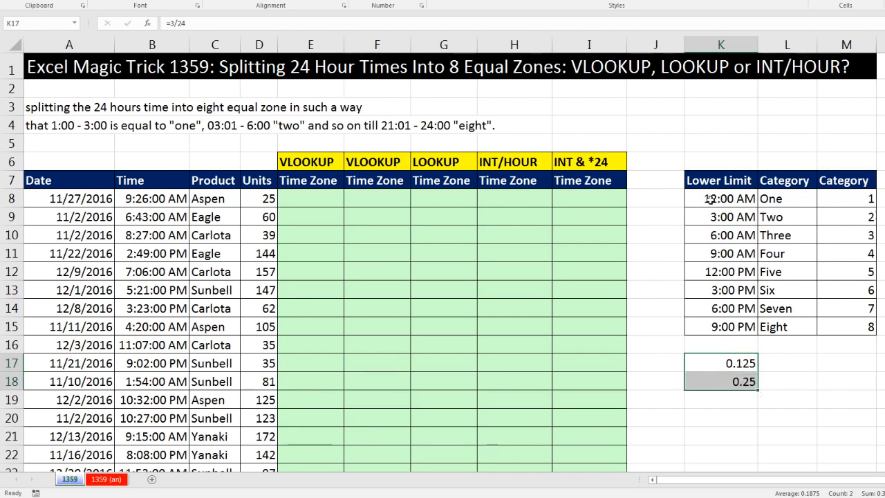
Apply the General number format to the Lower Limit times K8:K15 to reveal their underlying decimals, and undo the formatting
left_click_drag(710, 199, 726, 328)
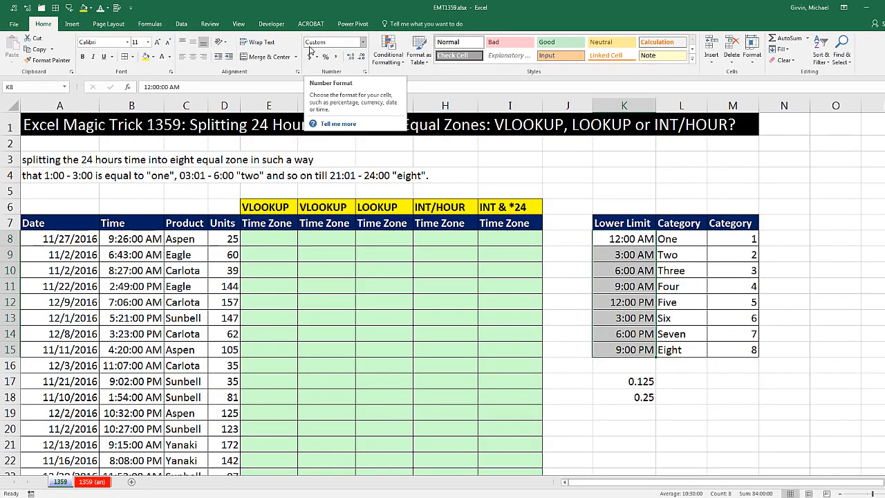
left_click(364, 44)
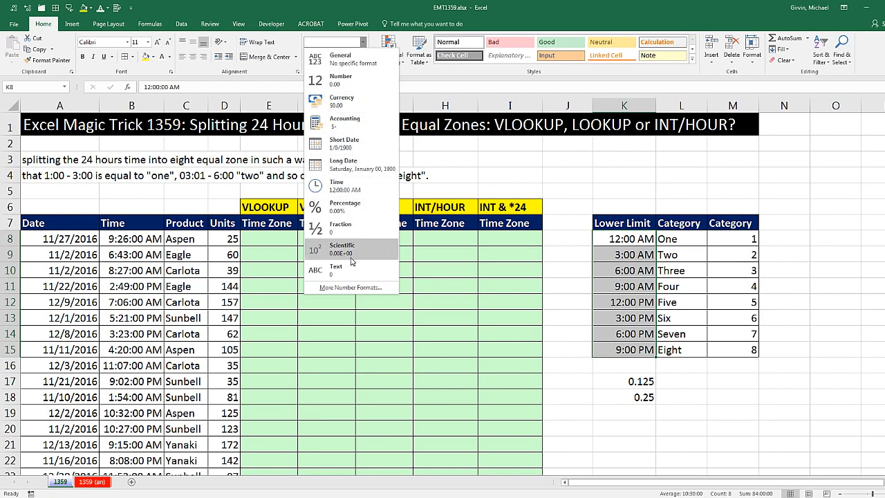
left_click(352, 63)
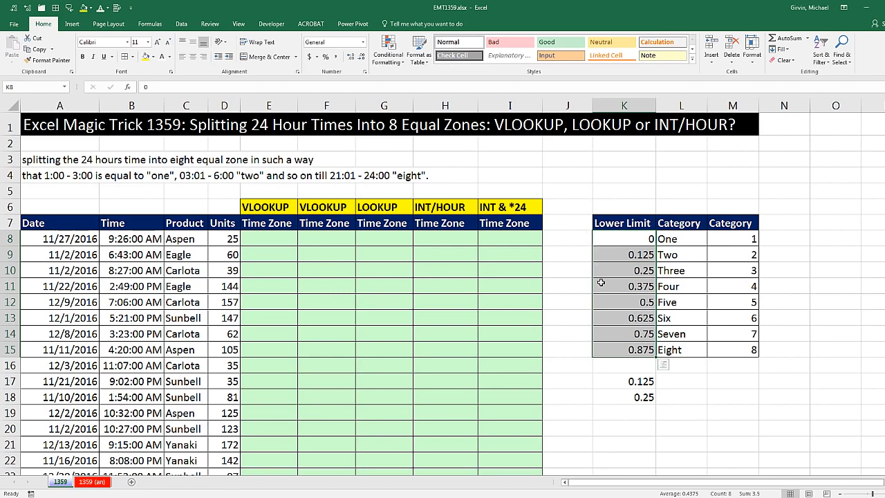
key("ctrl+z")
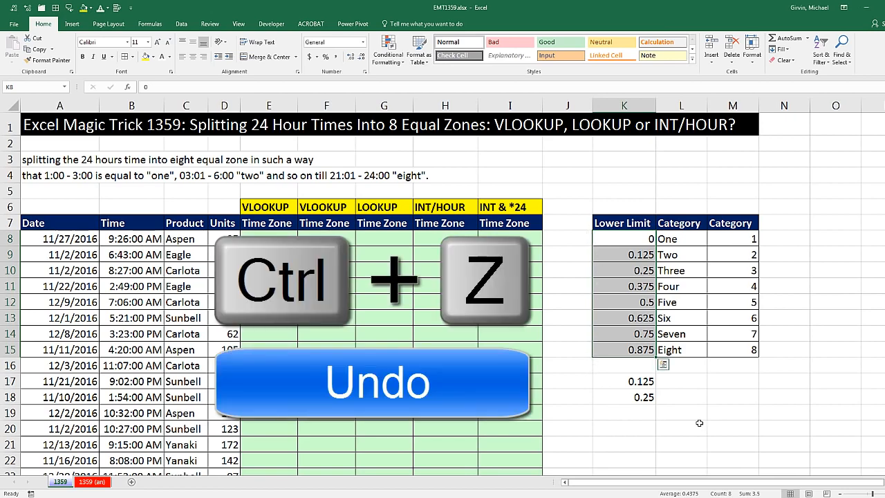
key("ctrl+z")
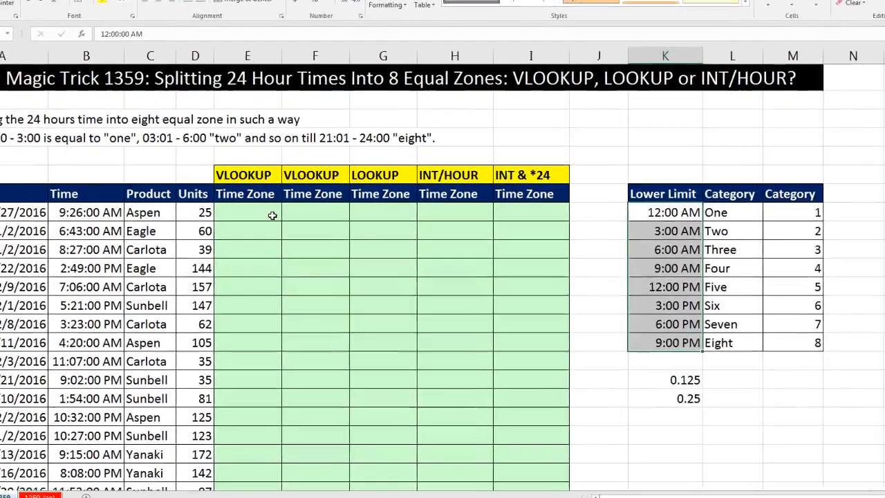
Begin a VLOOKUP formula in E8 with time B8 as the lookup value and the absolute range $K$8:$M$15 as the table array
left_click(279, 239)
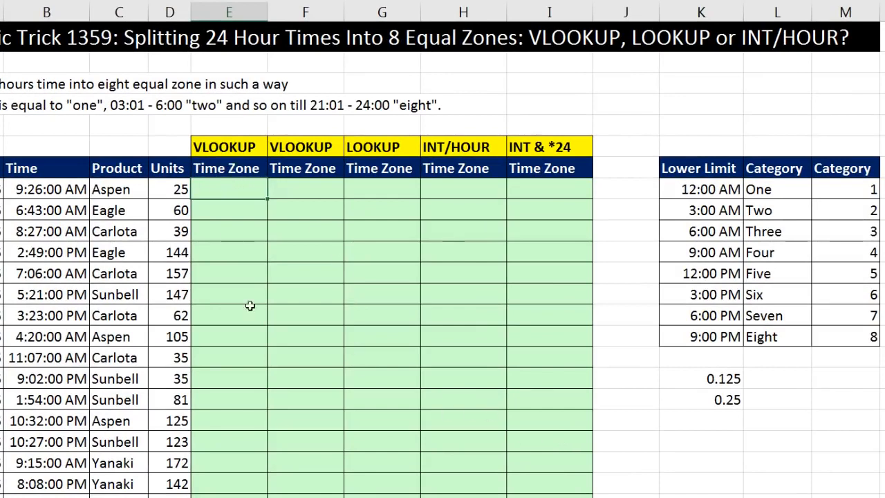
type("=vl")
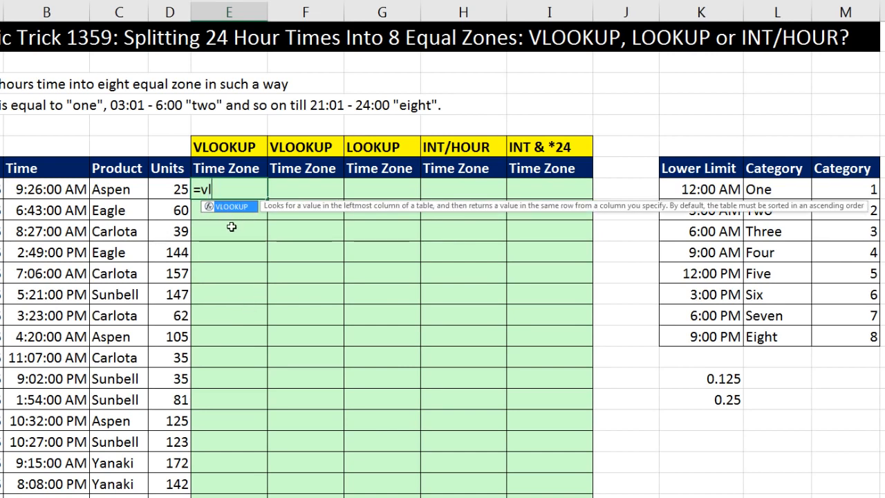
key("Tab")
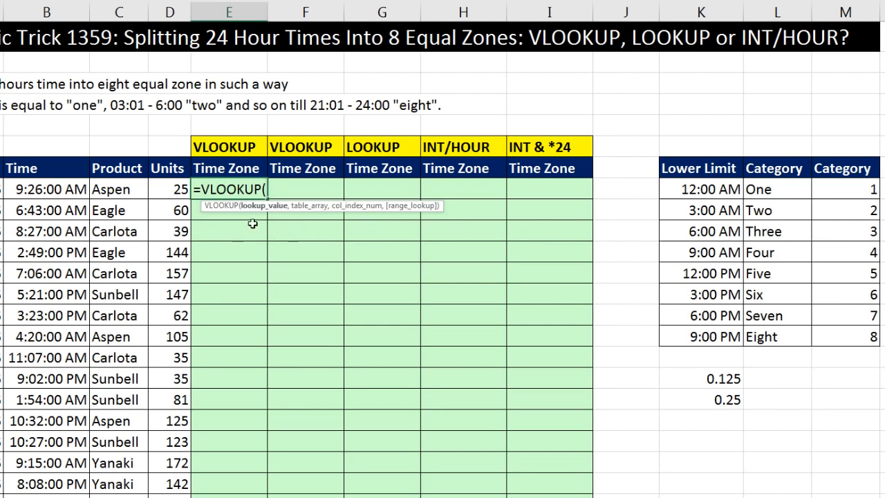
left_click(70, 188)
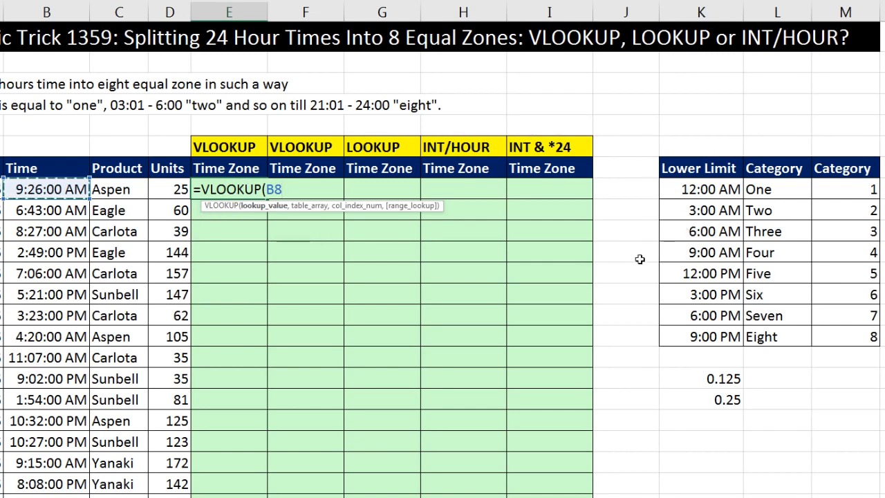
type(",")
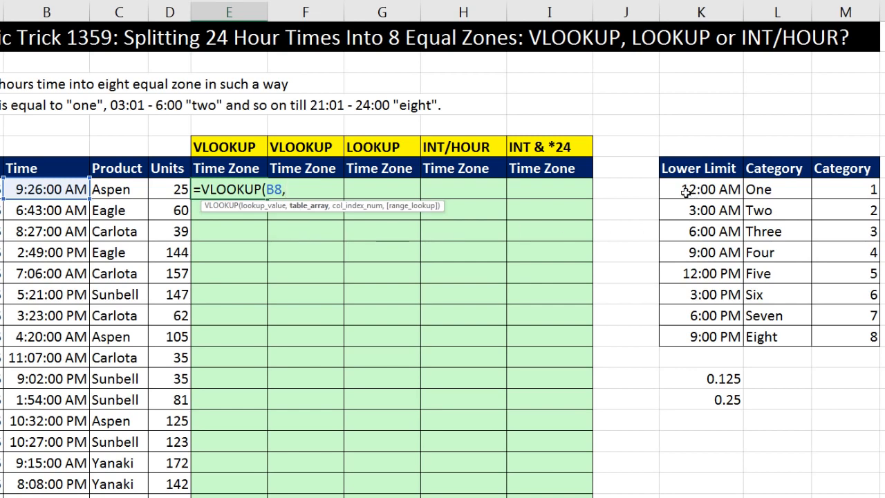
left_click_drag(684, 191, 854, 332)
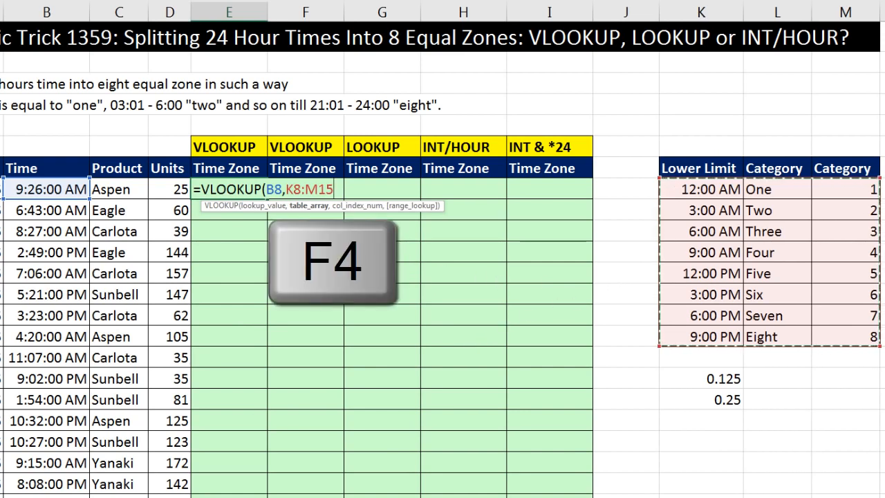
key("F4")
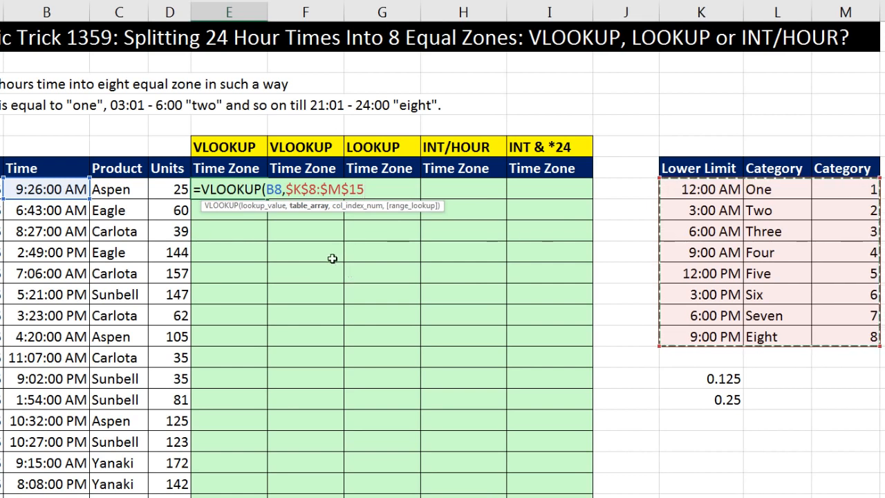
Complete E8 as =VLOOKUP(B8,$K$8:$M$15,2), leaving out the range lookup argument, and copy it down the first Time Zone column
double_click(274, 190)
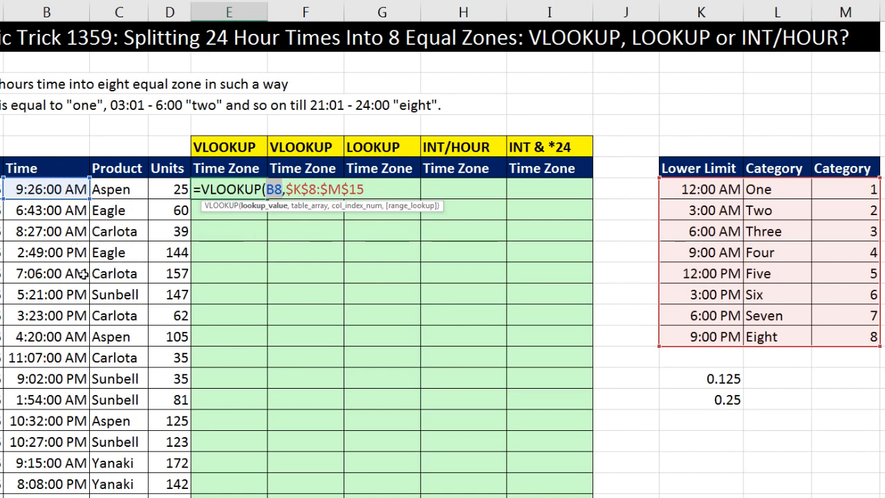
left_click(368, 191)
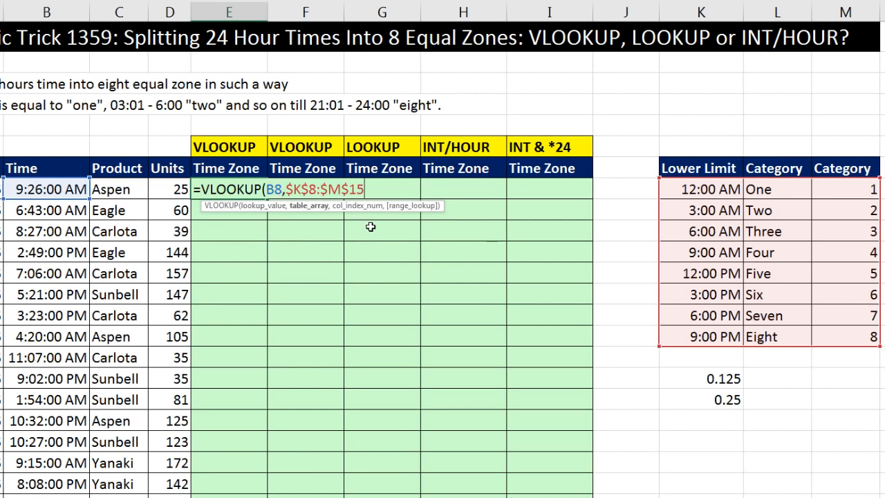
type(",")
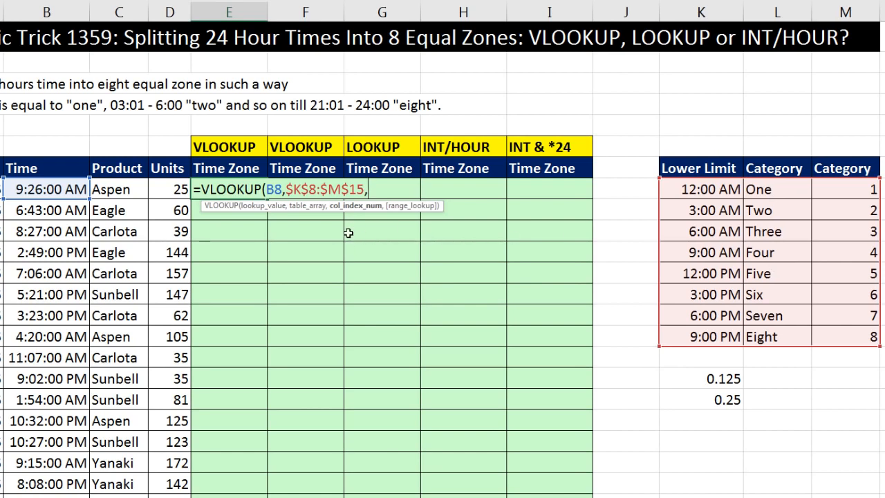
type("2,")
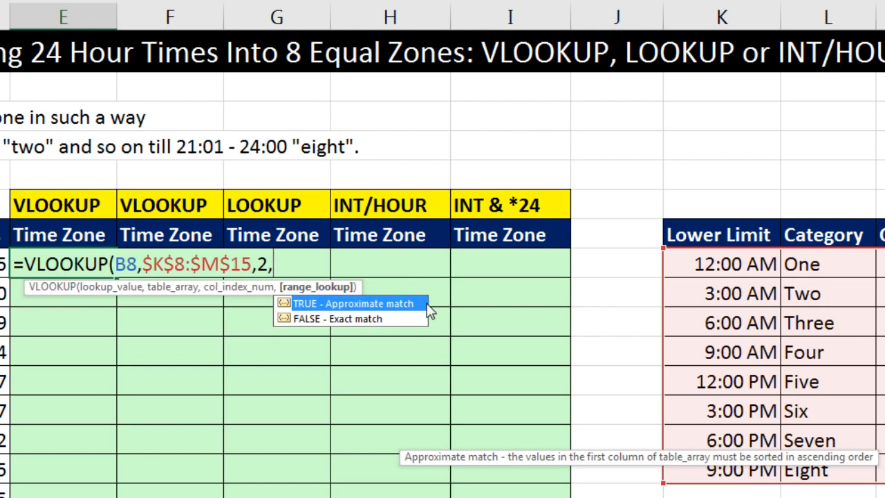
key("BackSpace")
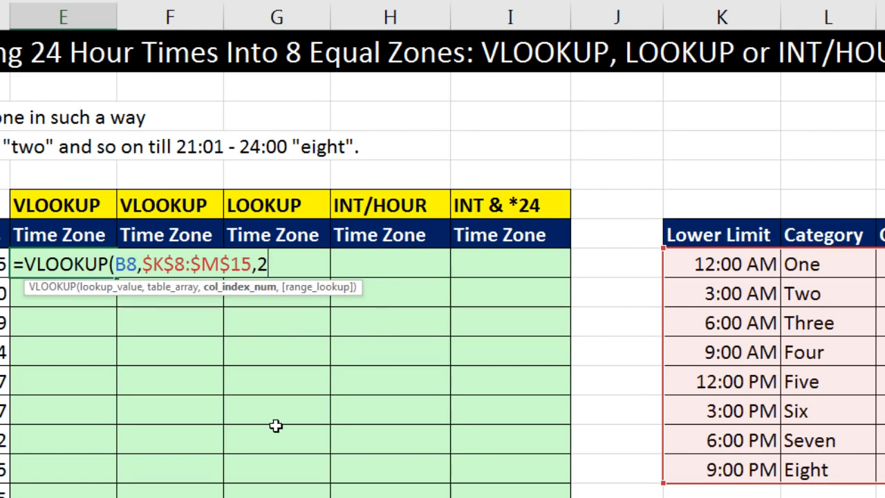
type(")")
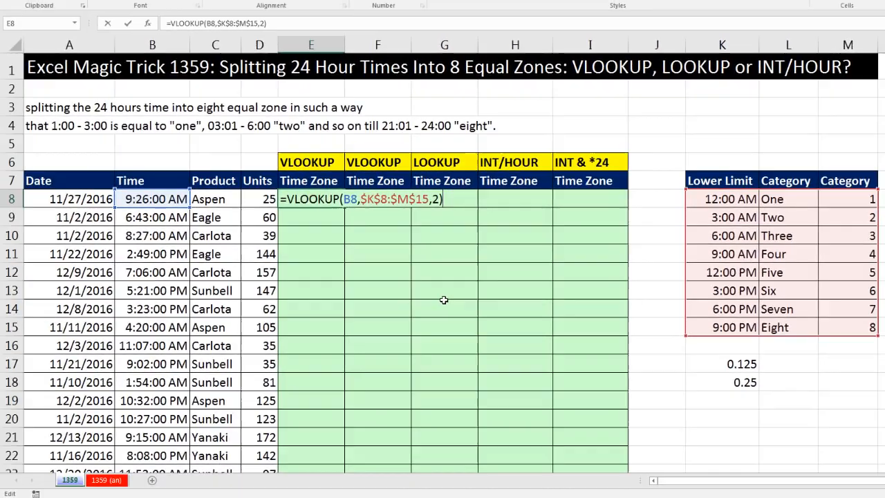
key("ctrl+Return")
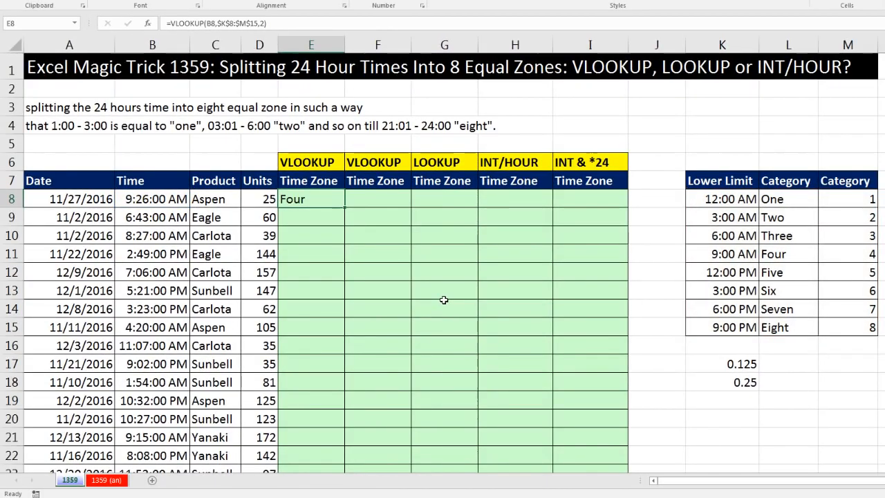
double_click(344, 208)
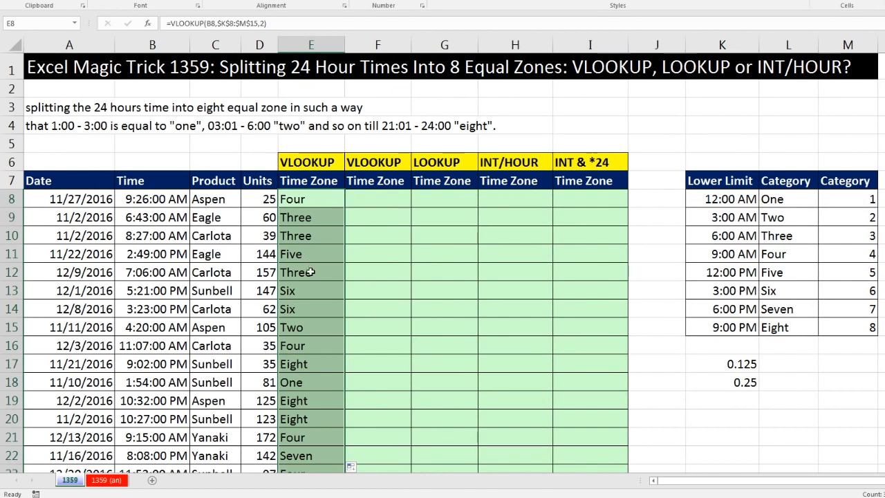
Examine the copied VLOOKUP formulas in E12, E13 and E17 against their times and the lookup table
left_click(311, 274)
key("F2")
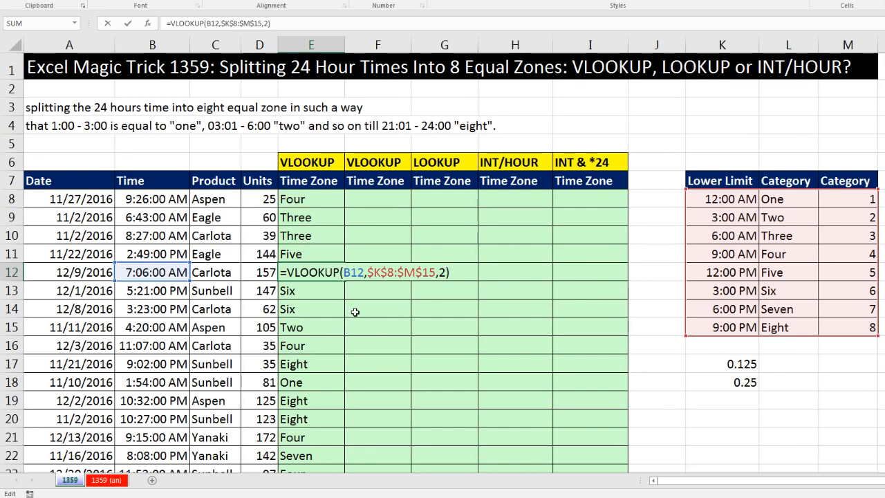
key("ctrl+Return")
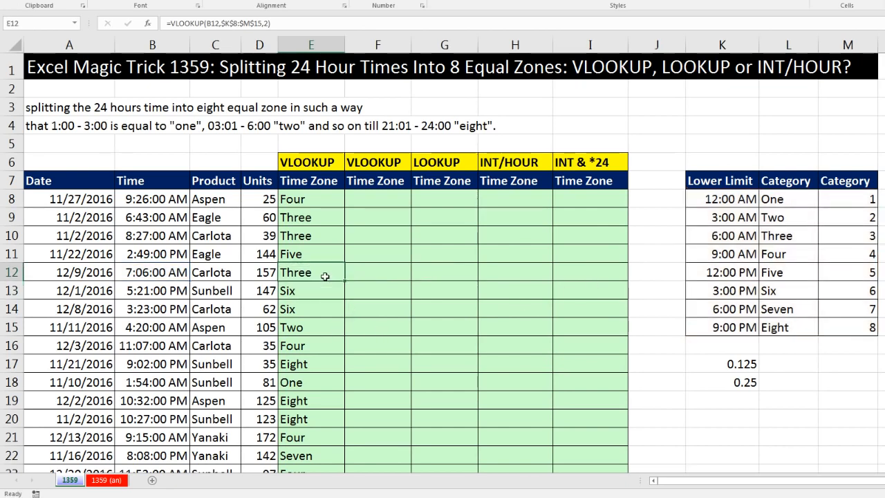
key("F2")
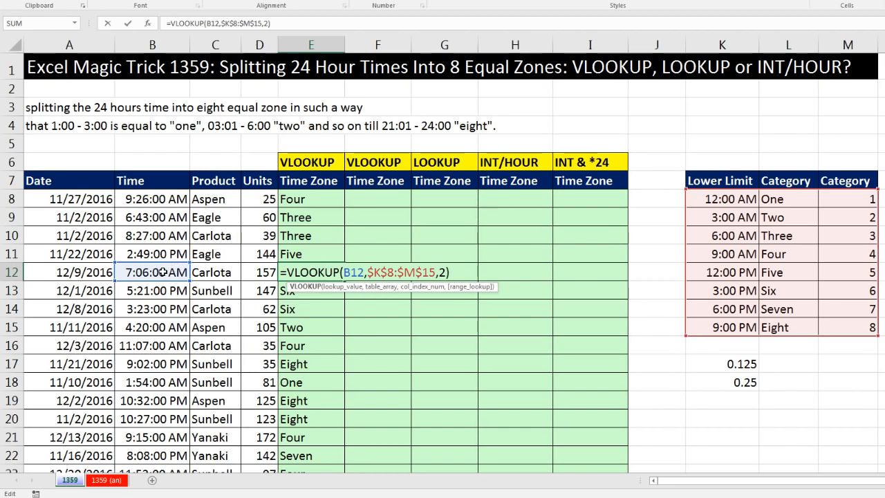
key("ctrl+Return")
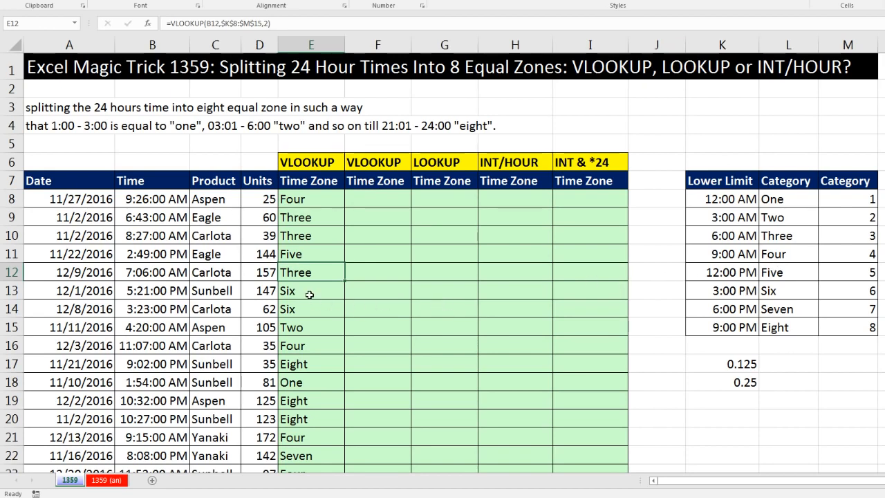
left_click(311, 293)
key("F2")
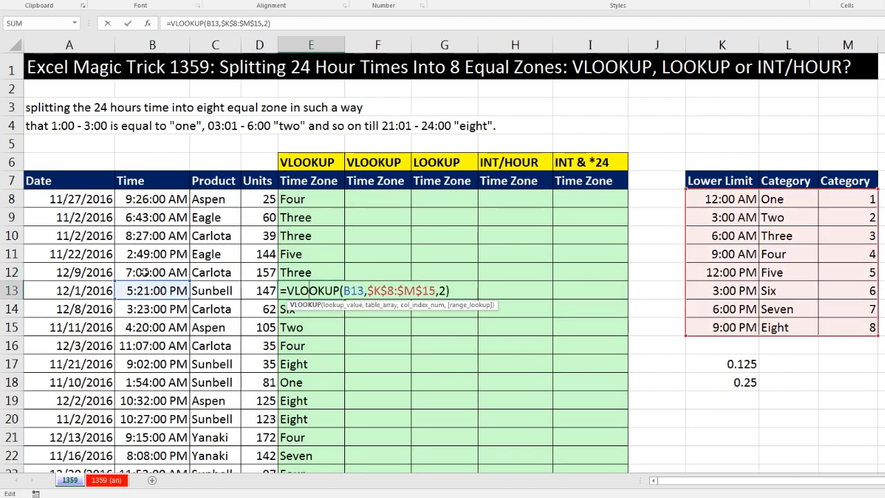
key("Escape")
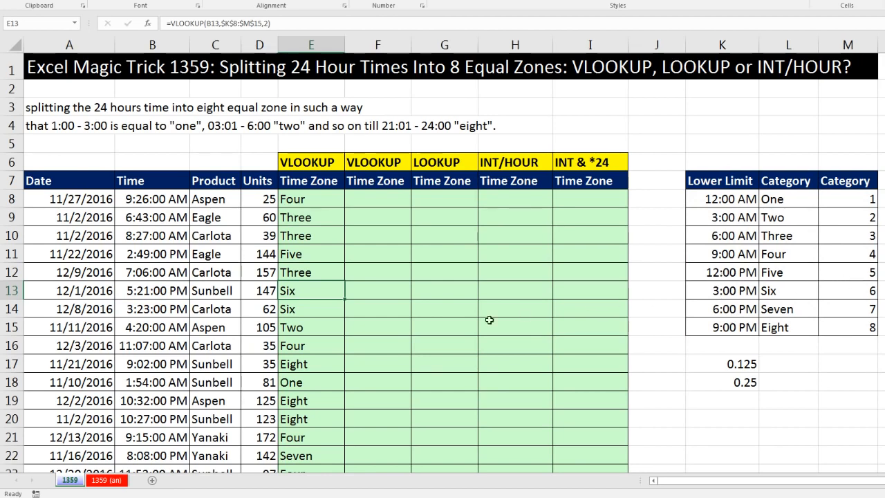
left_click(315, 366)
key("F2")
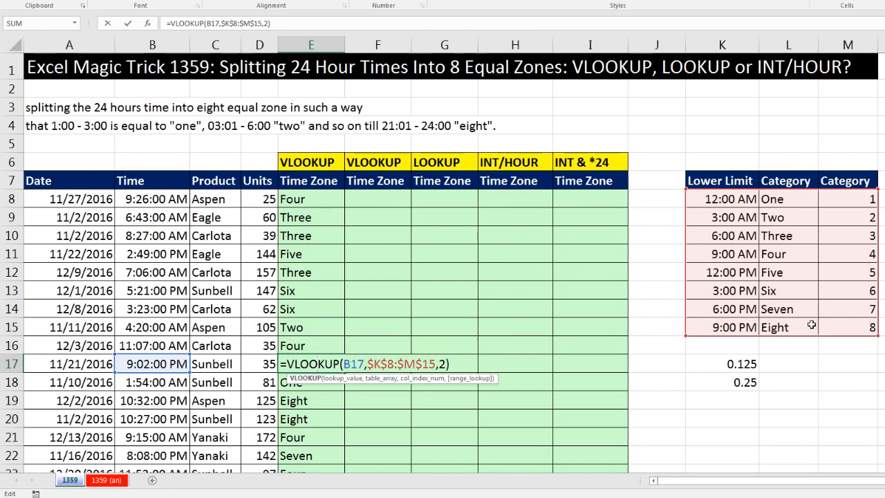
key("ctrl+Return")
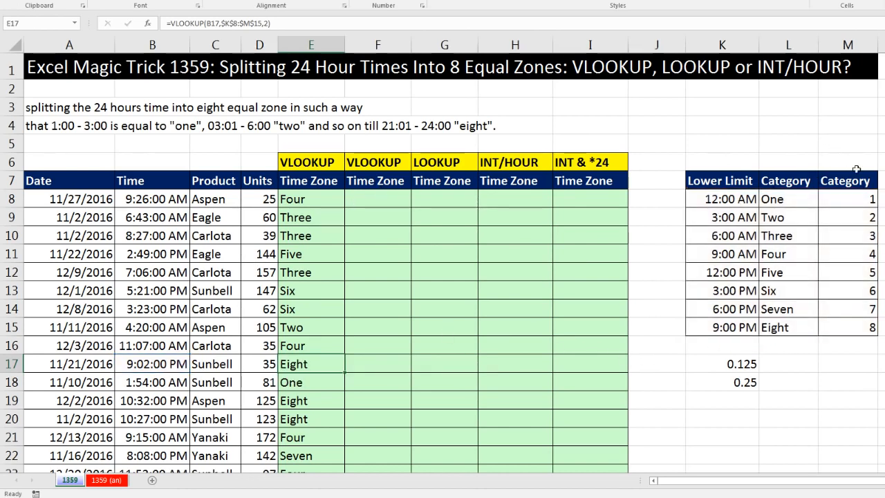
Begin a VLOOKUP formula in F8 with time B8 as the lookup value and the absolute range $K$8:$M$15 as the table array
left_click(377, 200)
type("=vl")
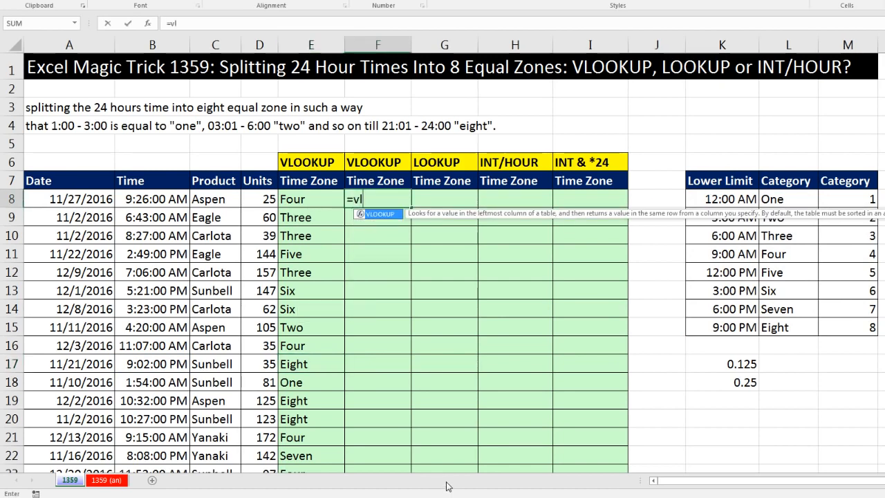
key("Tab")
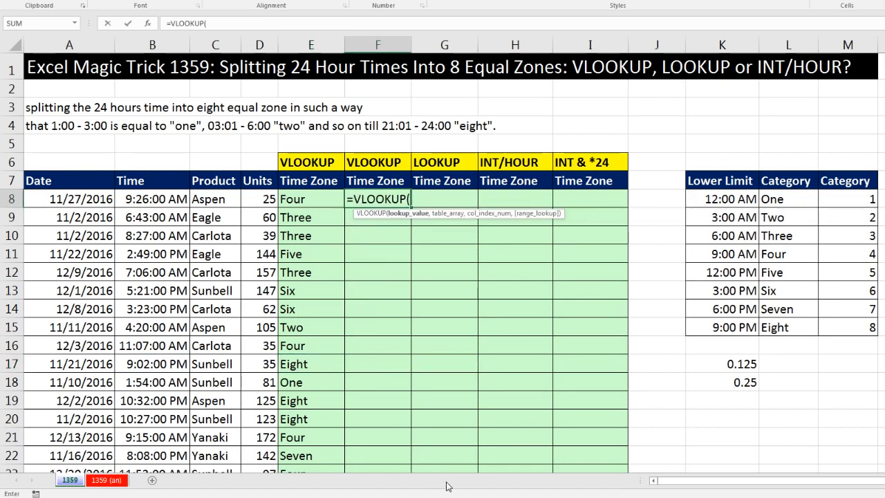
key("Left")
key("Left")
key("Left")
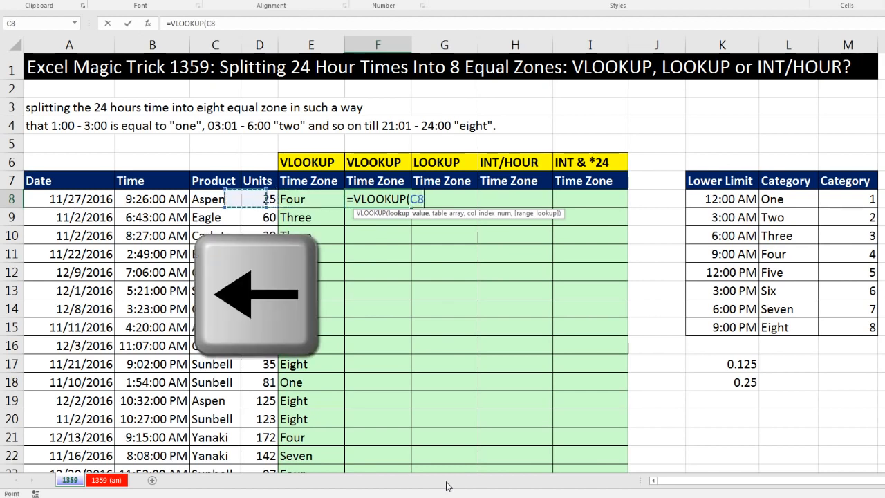
key("Left")
type(",")
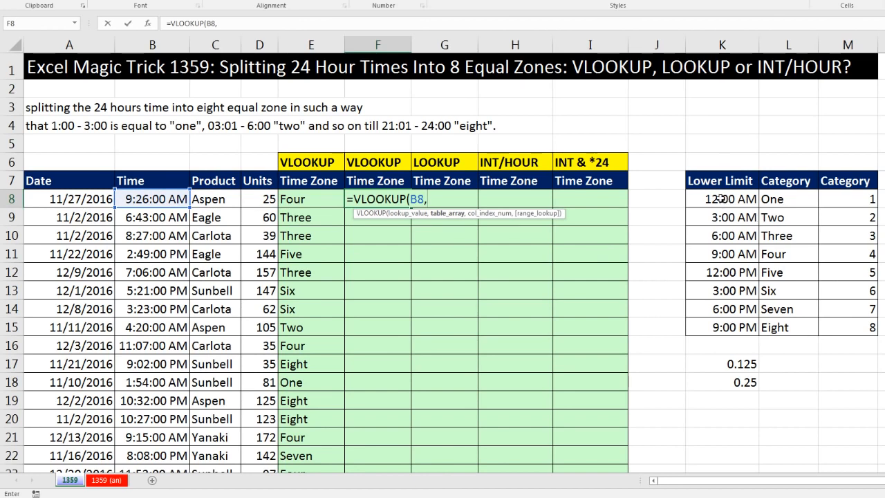
left_click_drag(721, 198, 876, 328)
key("F4")
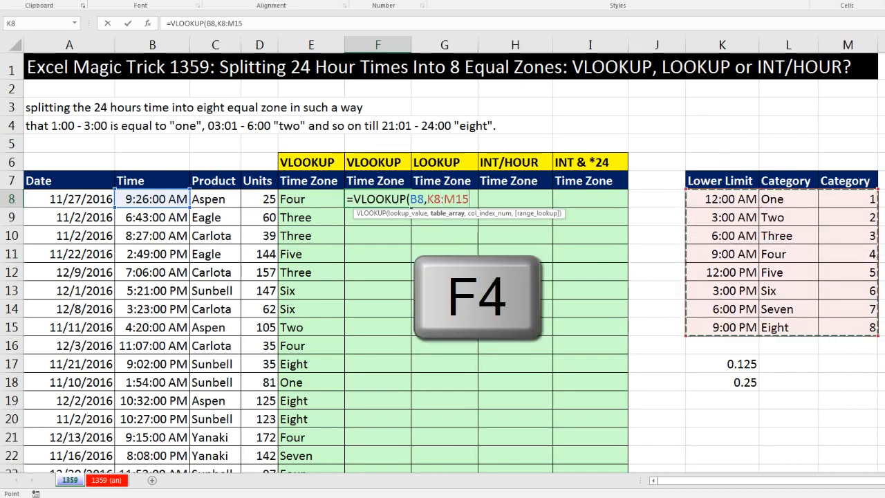
key("F4")
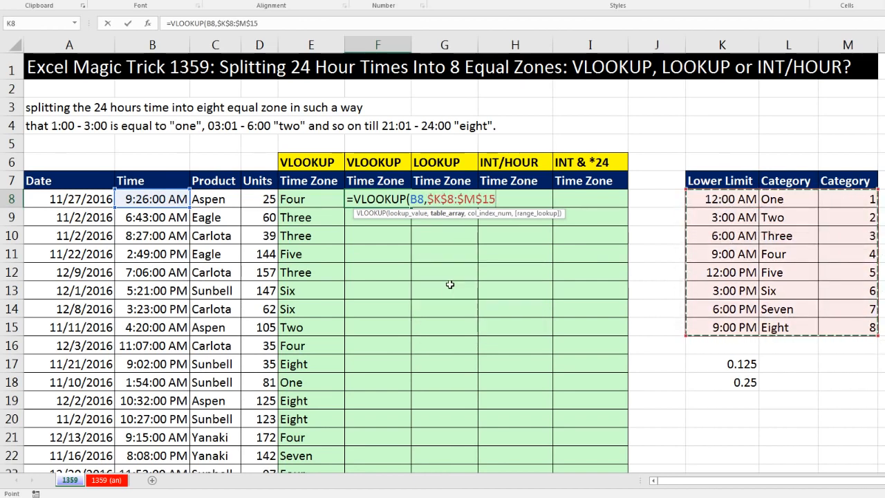
Complete F8 as =VLOOKUP(B8,$K$8:$M$15,3), copy it down the second Time Zone column and check the copy in F13
type(",")
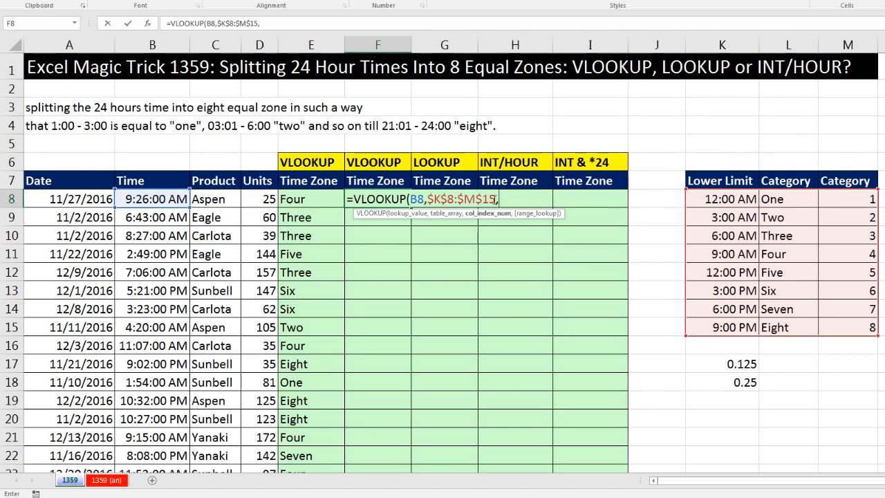
type("3")
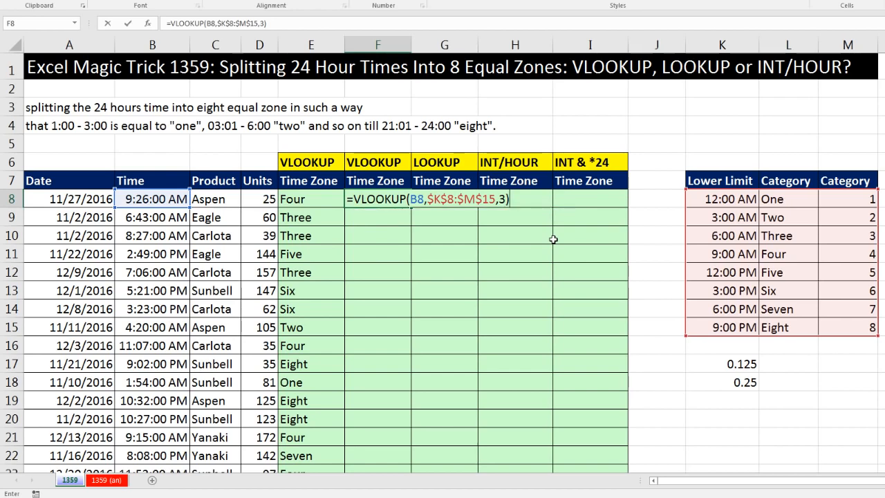
key("Return")
double_click(411, 207)
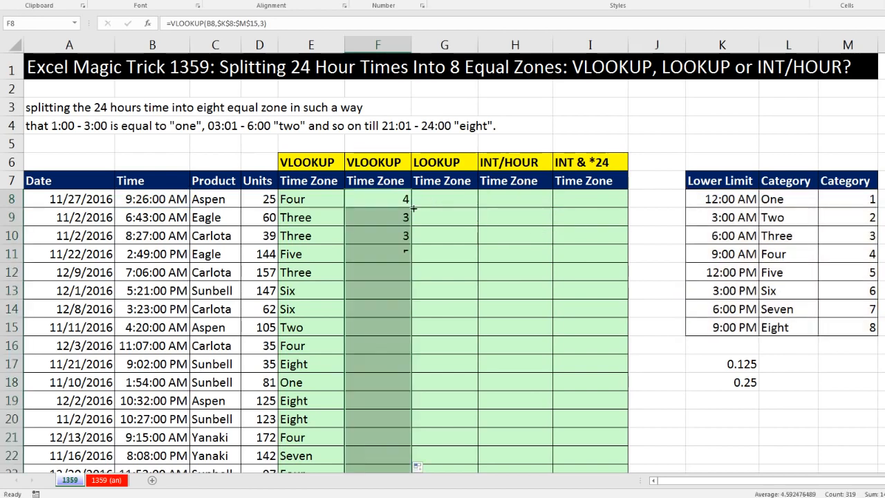
left_click(385, 287)
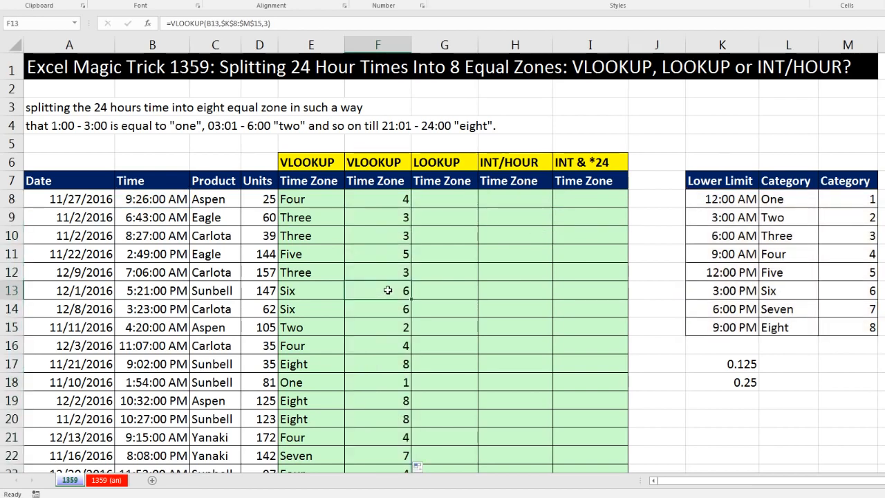
key("F2")
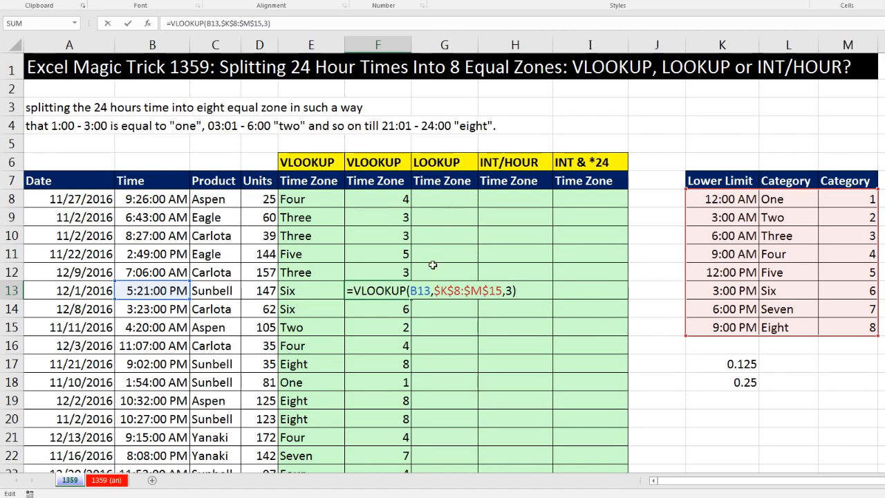
key("ctrl+Return")
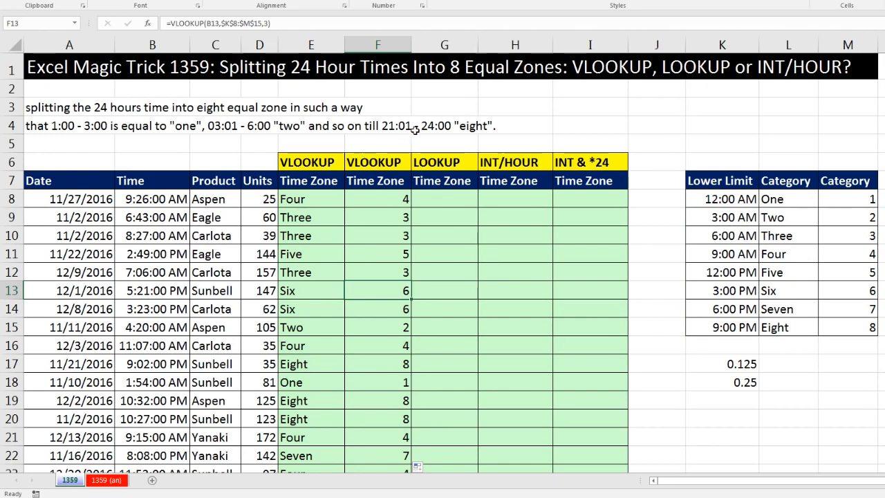
Begin a LOOKUP formula in G8 with time B8 as the lookup value
left_click(452, 195)
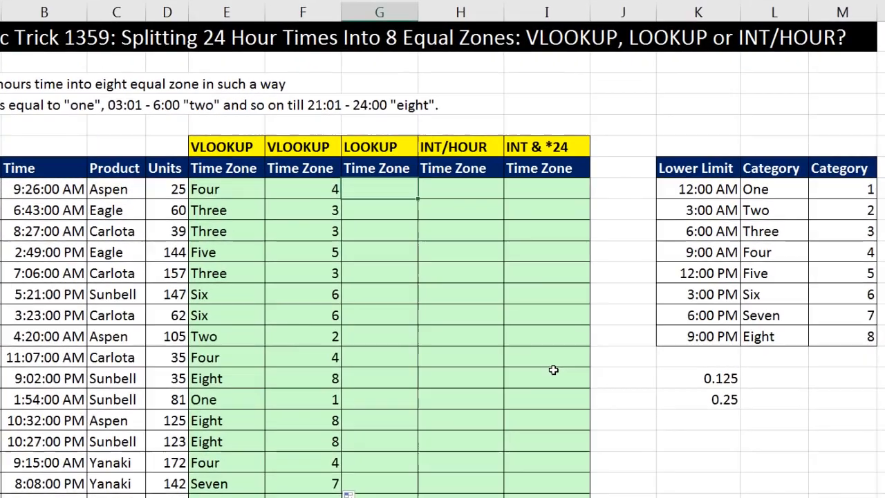
type("=loo")
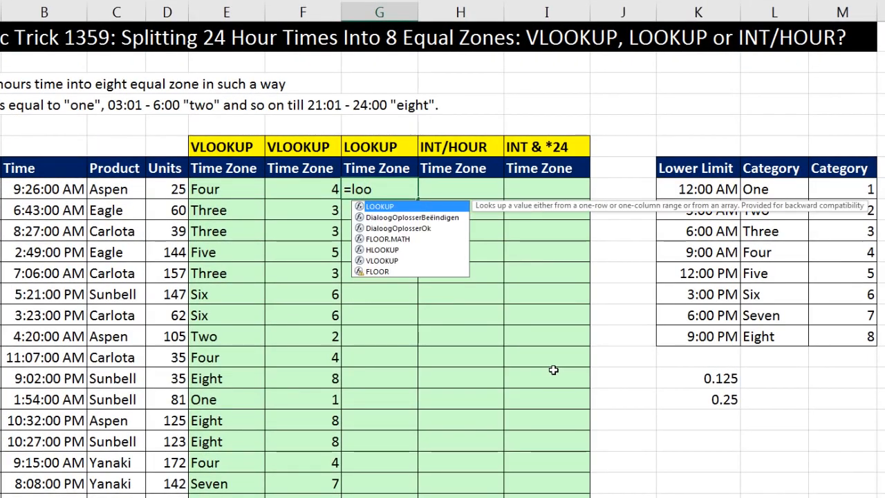
key("Tab")
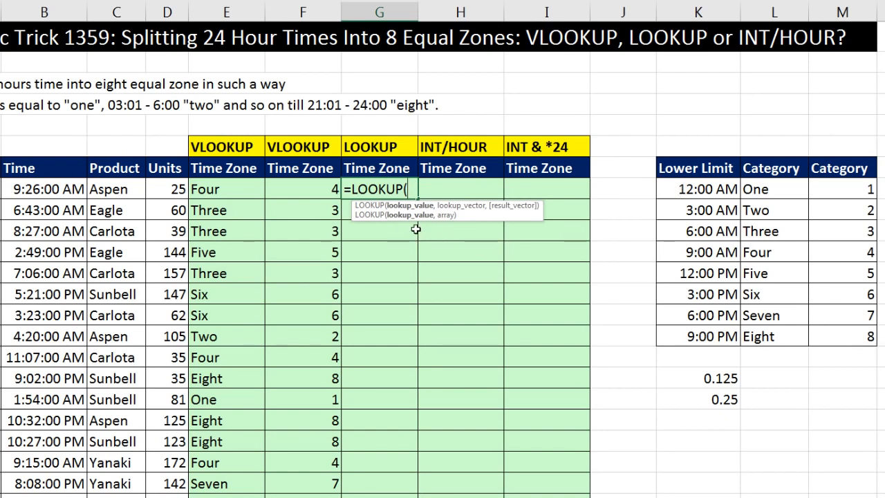
key("Left")
key("Left")
key("Left")
key("Left")
key("Left")
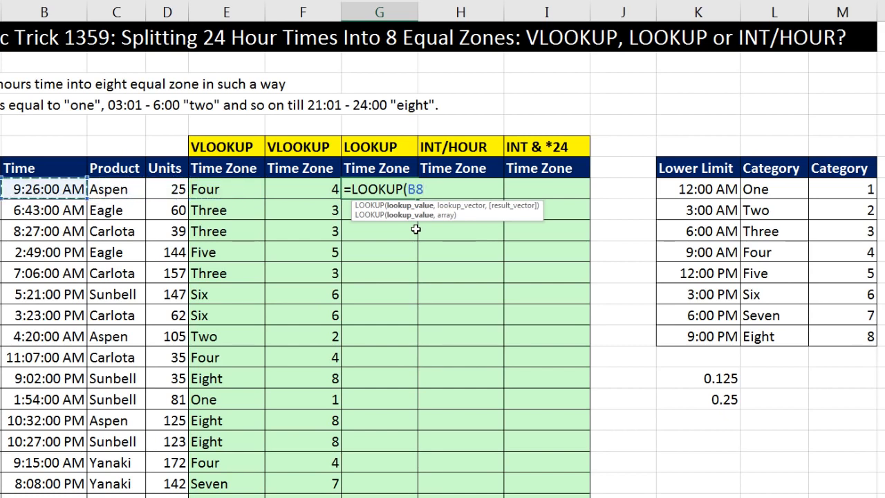
type(",")
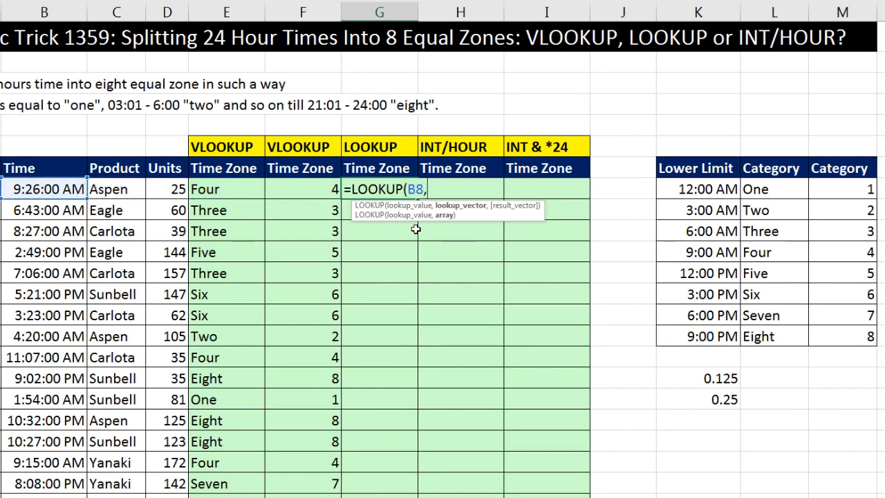
Complete G8 as =LOOKUP(B8,$K$8:$L$15) and copy it down the LOOKUP Time Zone column
left_click_drag(699, 190, 765, 323)
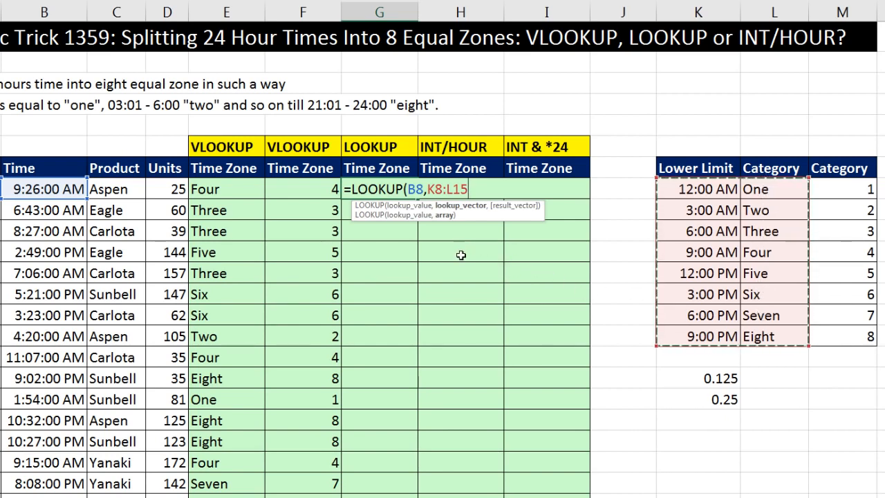
key("F4")
type(")")
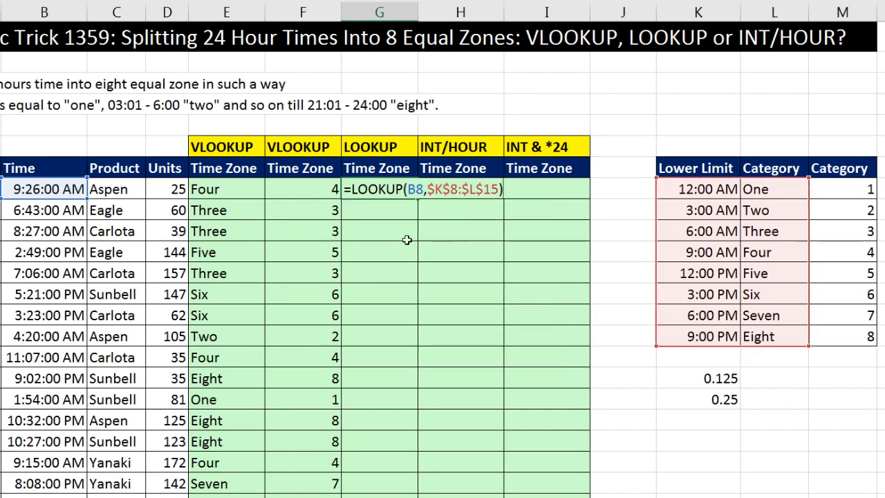
key("ctrl+Return")
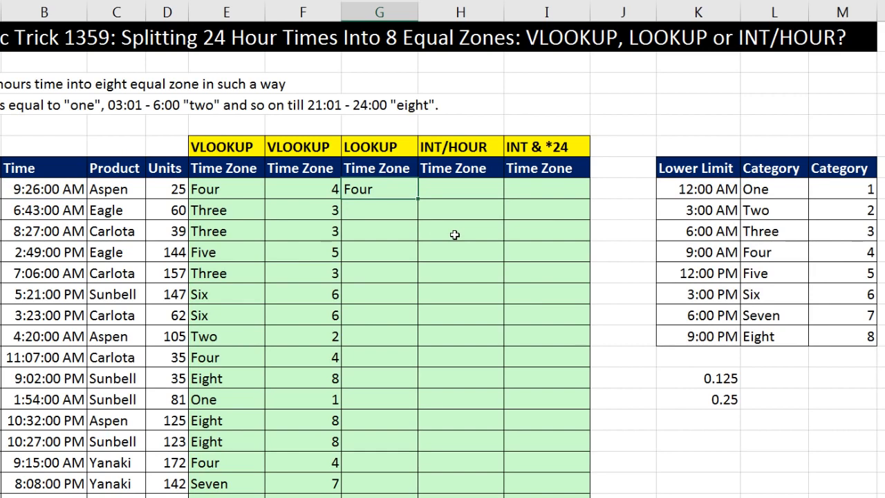
double_click(416, 198)
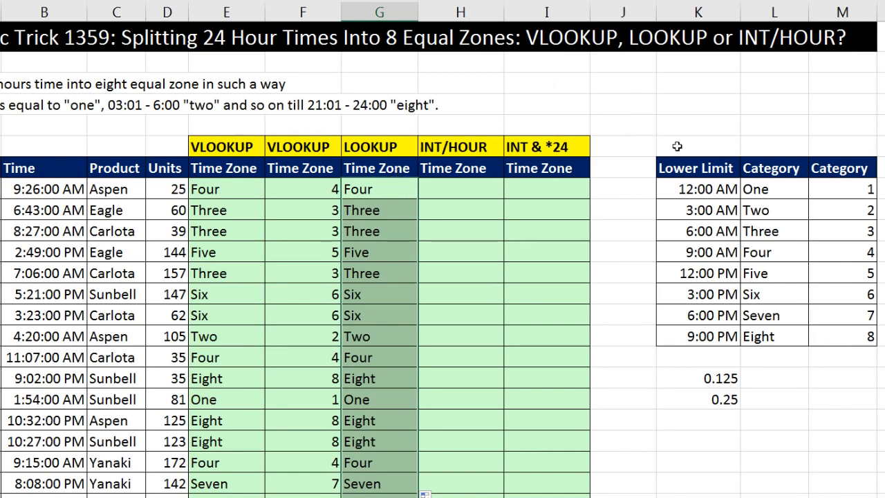
Clear the Lower Limit and Category cells K8:L15 to test the formulas' dependence on them, and undo the deletion
left_click(716, 188)
left_click_drag(748, 200, 767, 336)
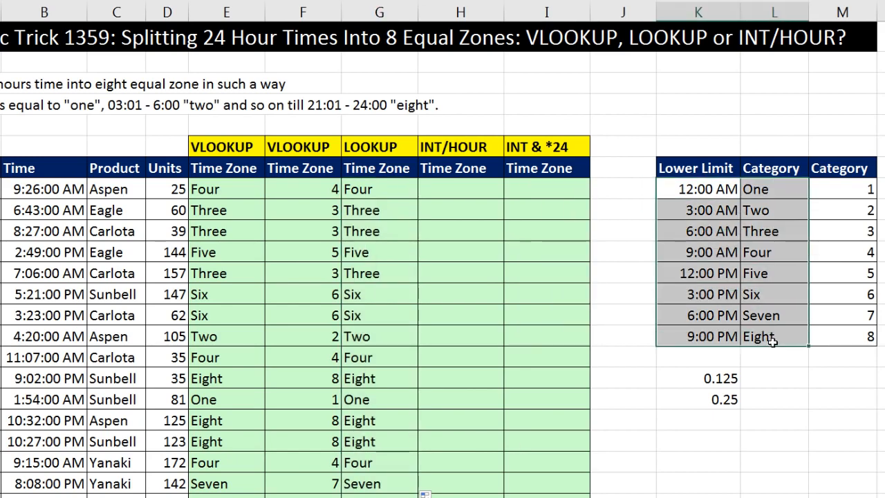
key("Delete")
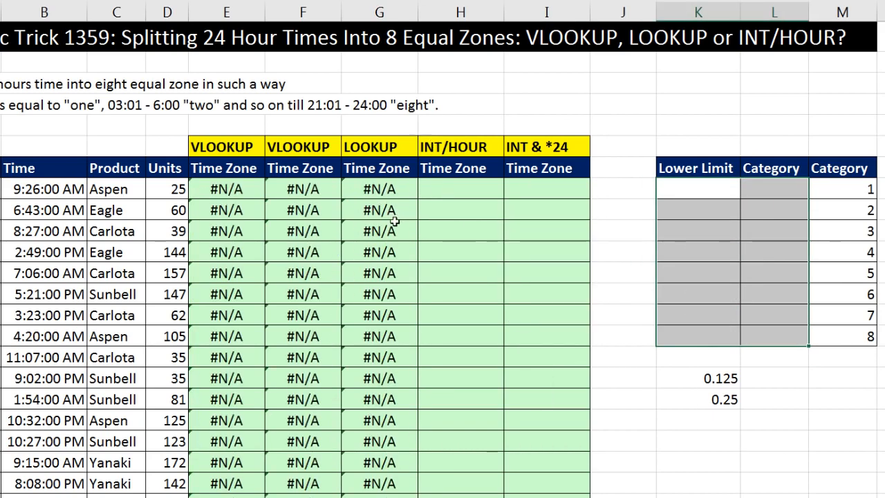
key("ctrl+z")
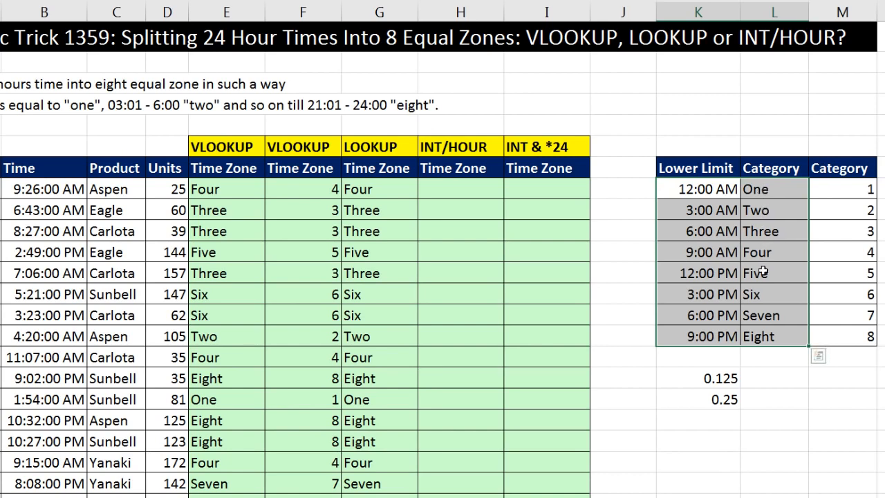
Convert the $K$8:$L$15 array argument in G8's LOOKUP formula into a hard-coded array constant and enter the formula
left_click(392, 193)
key("F2")
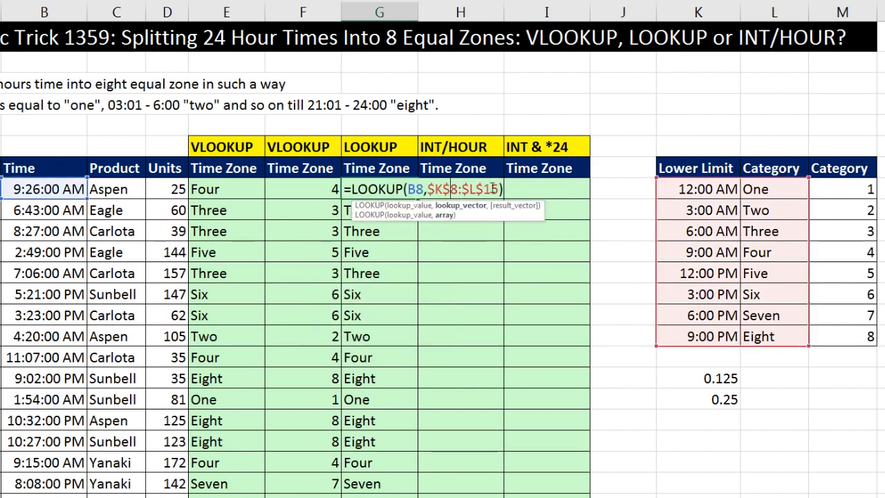
left_click(444, 217)
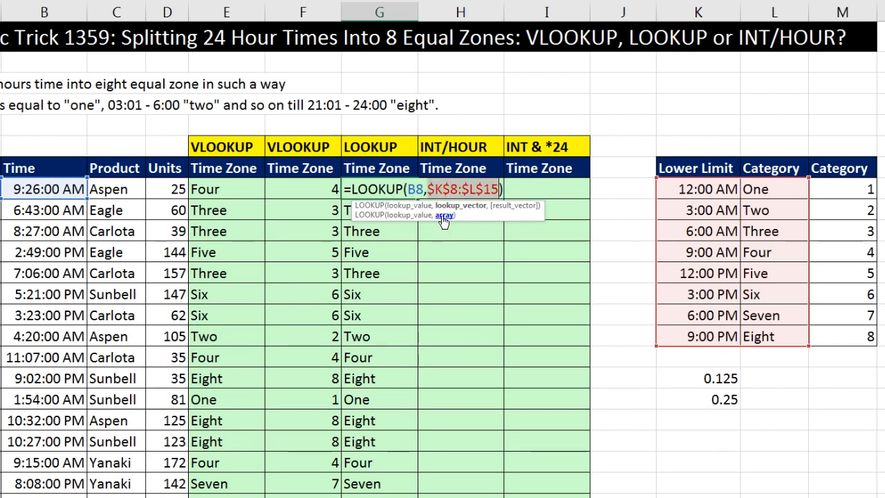
key("F9")
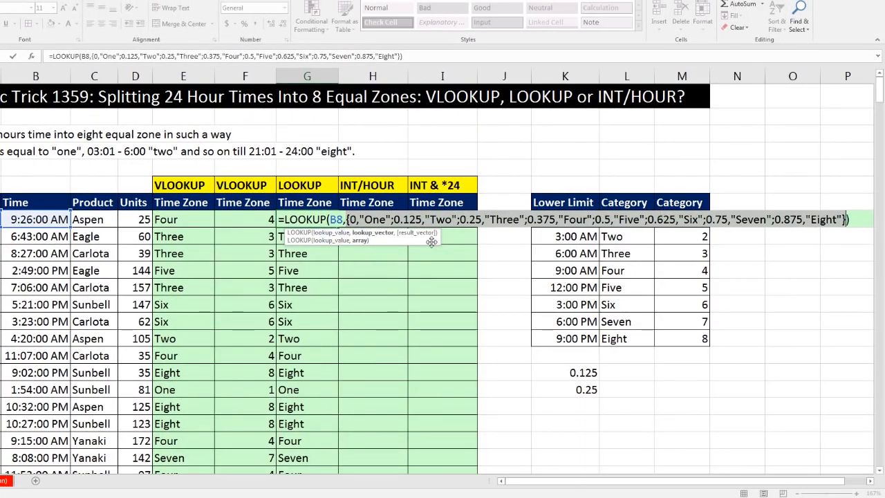
left_click_drag(431, 241, 448, 281)
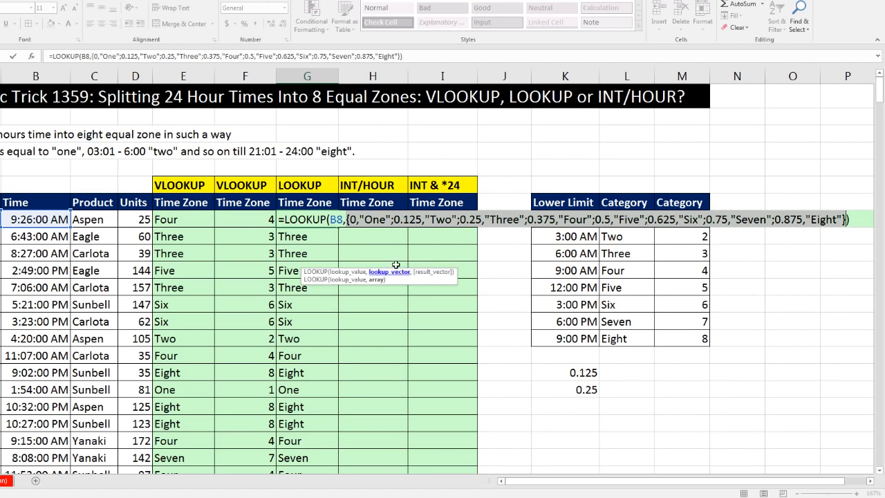
left_click(346, 219)
key("Right")
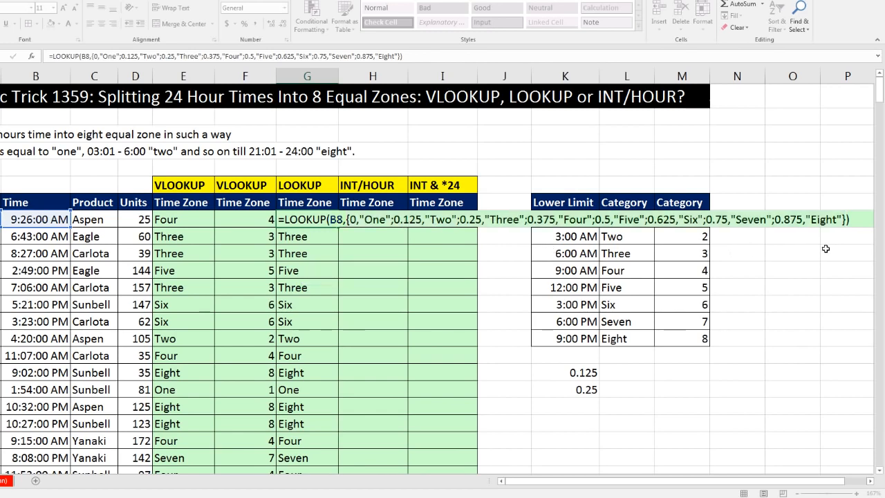
key("ctrl+Return")
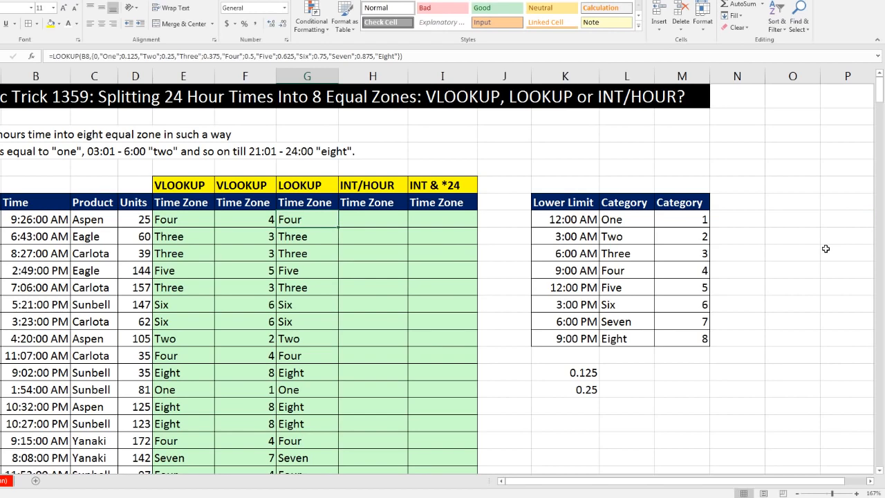
Copy G8's array-constant LOOKUP formula down the LOOKUP Time Zone column and check the copy in G13
double_click(339, 226)
left_click(315, 302)
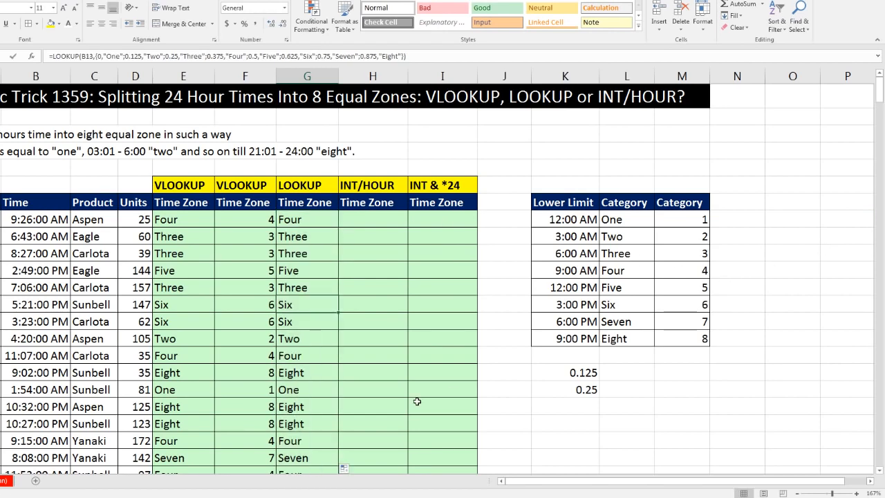
key("F2")
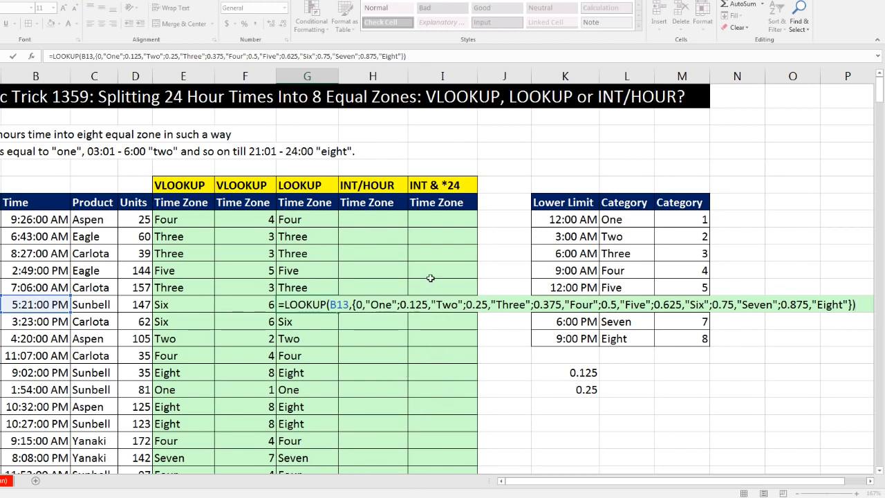
key("Escape")
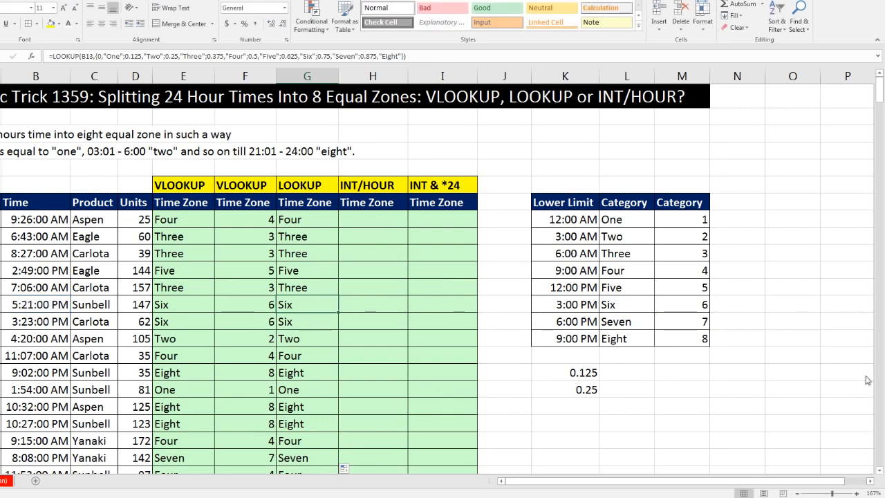
Clear K8:L15 again to test whether the hard-coded LOOKUP formulas need the table, and undo the deletion
left_click_drag(564, 220, 618, 339)
key("Delete")
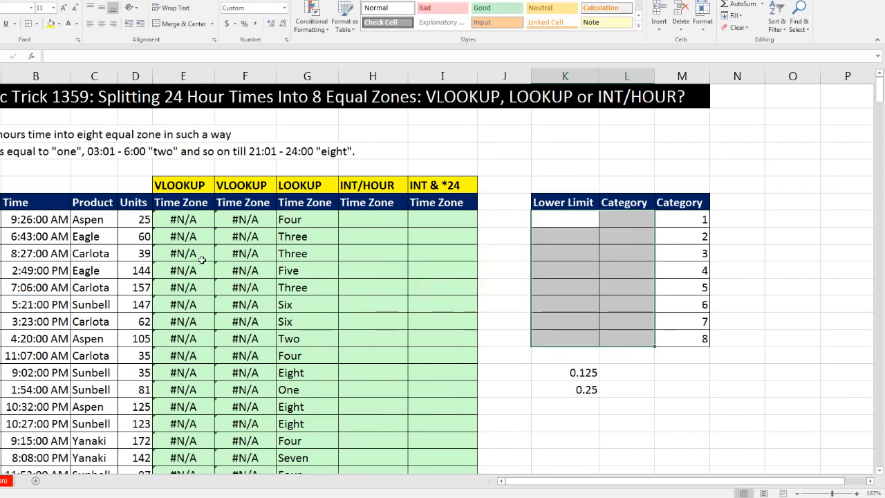
key("ctrl+z")
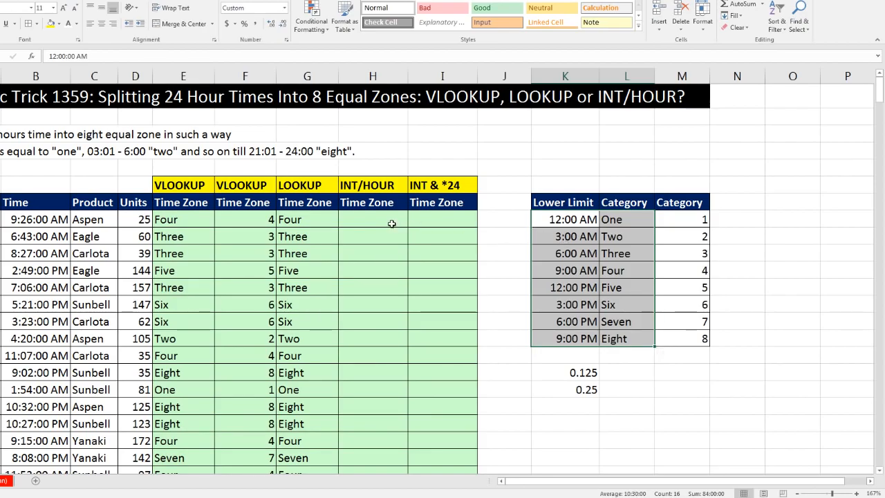
Enter =HOUR(B8) in H8 and copy the formula down the INT/HOUR Time Zone column
left_click(391, 223)
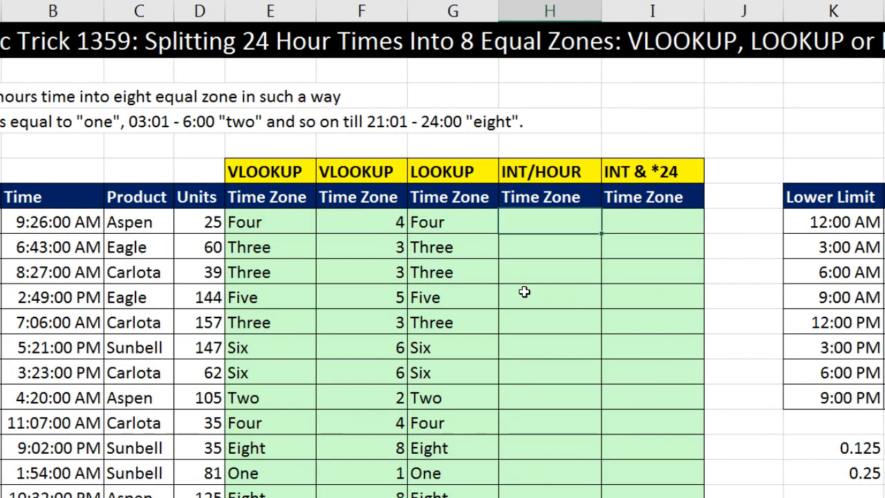
type("=hour")
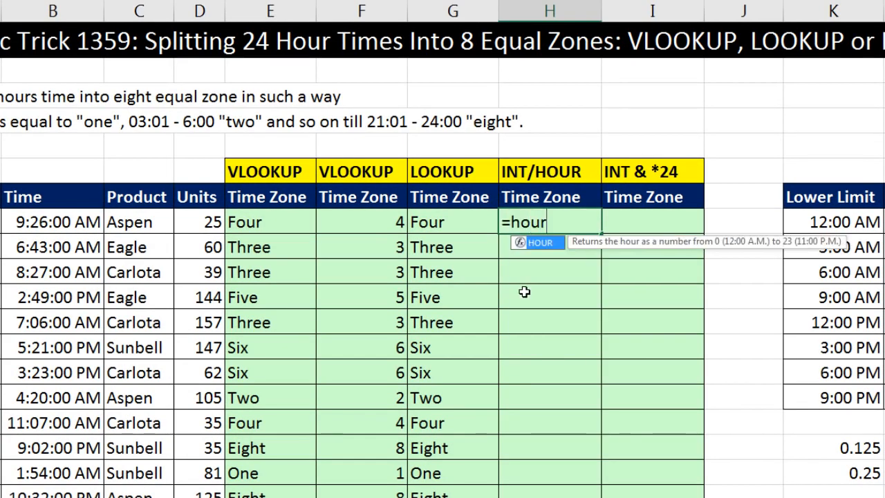
key("Tab")
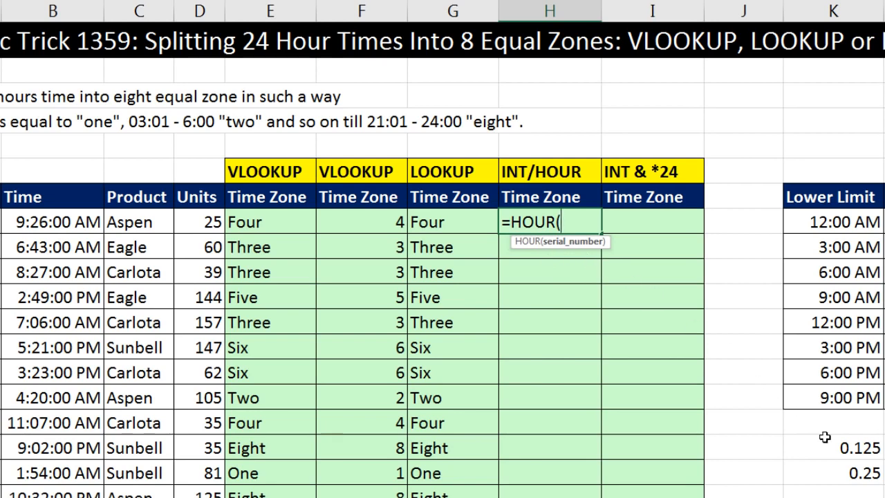
left_click(79, 222)
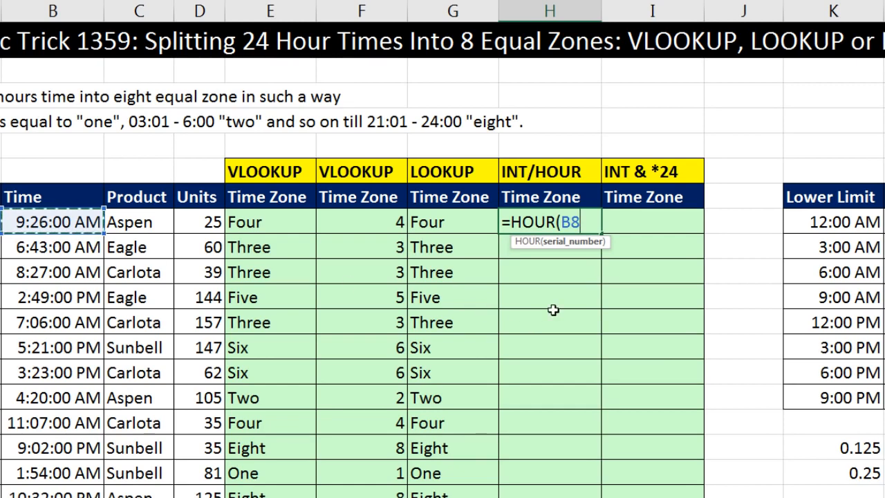
type(")")
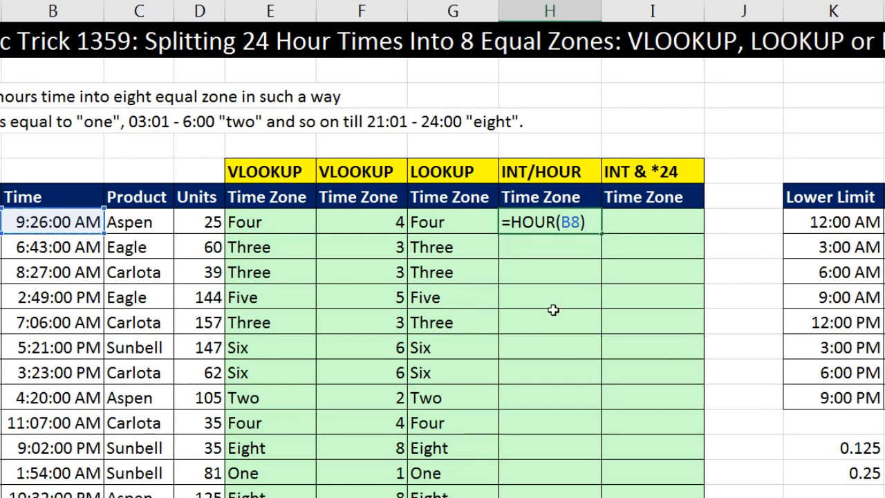
key("ctrl+Return")
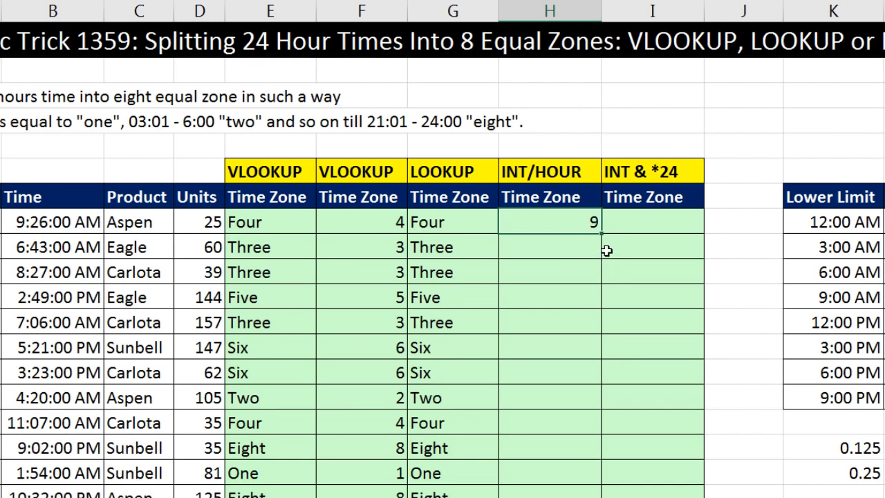
double_click(602, 233)
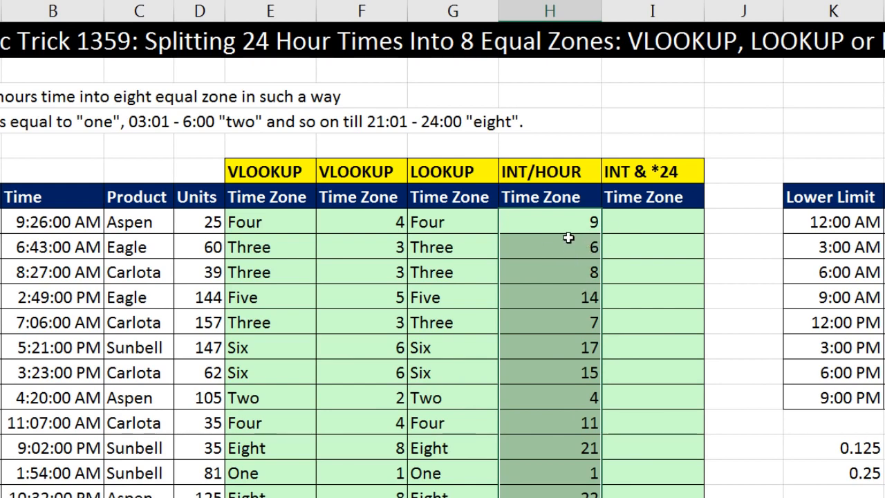
Change the INT/HOUR column's formula to =HOUR(B8)/3 throughout the selected cells and apply the General number format
key("F2")
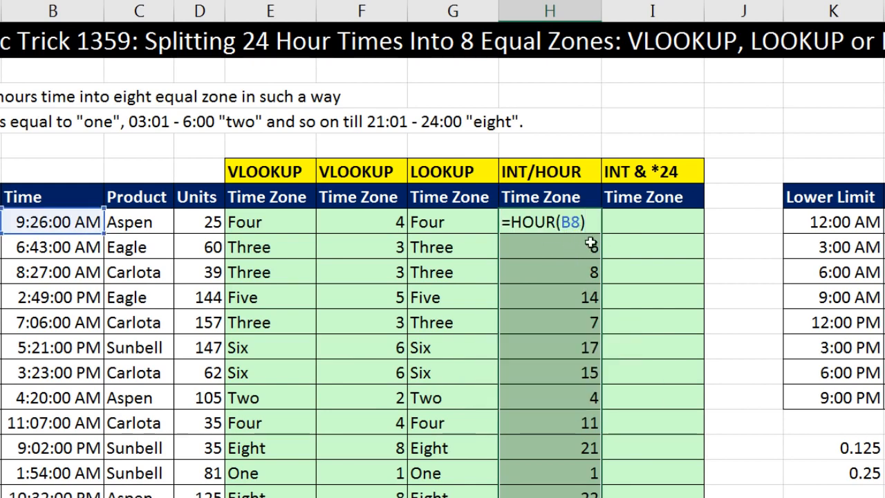
type("/3")
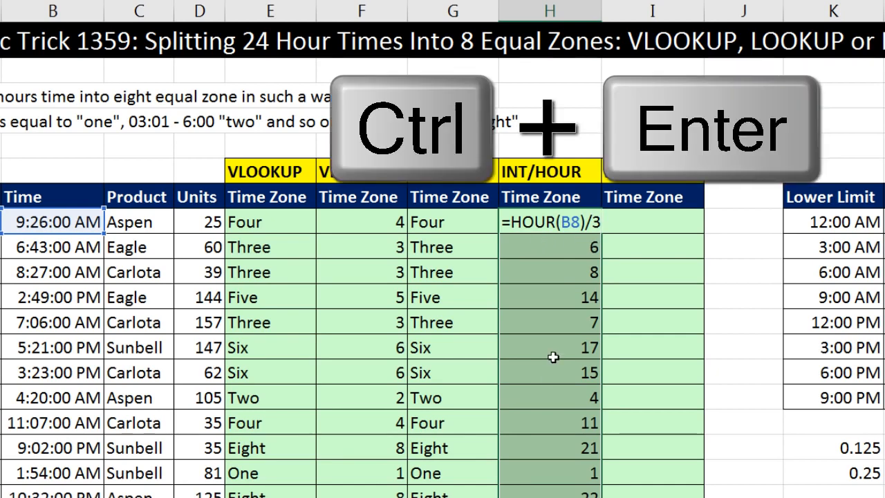
key("ctrl+Return")
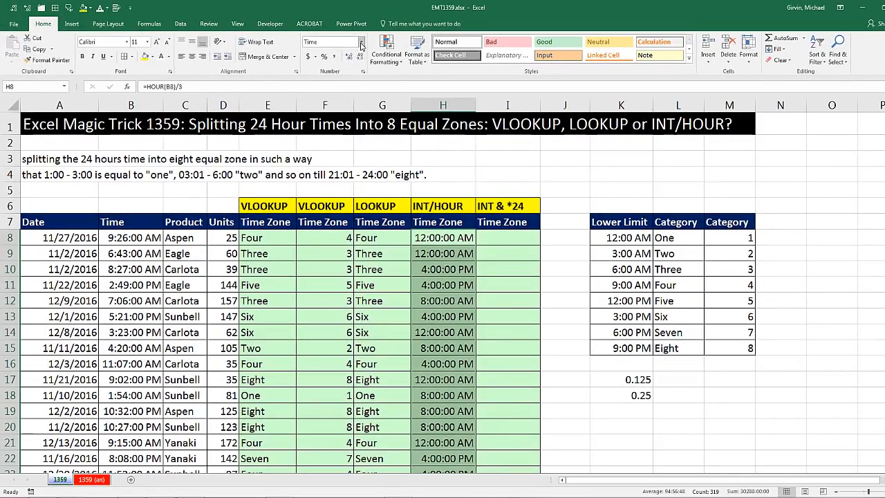
left_click(360, 43)
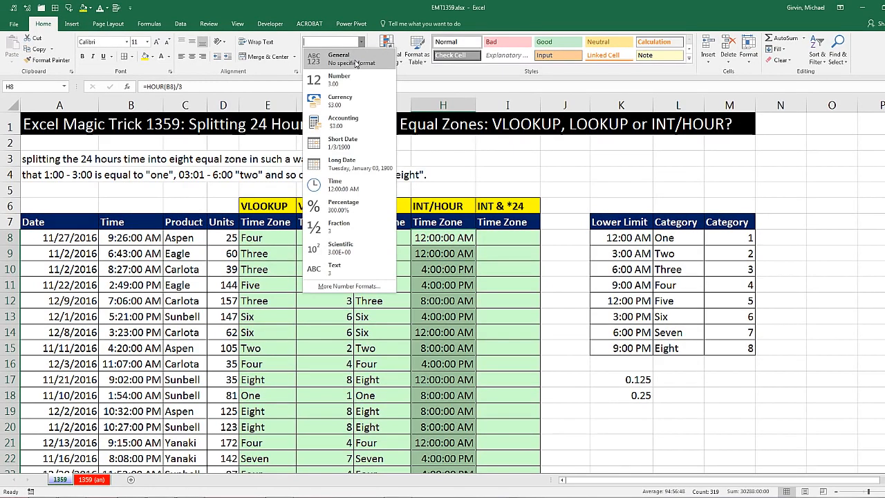
key("ctrl+shift+grave")
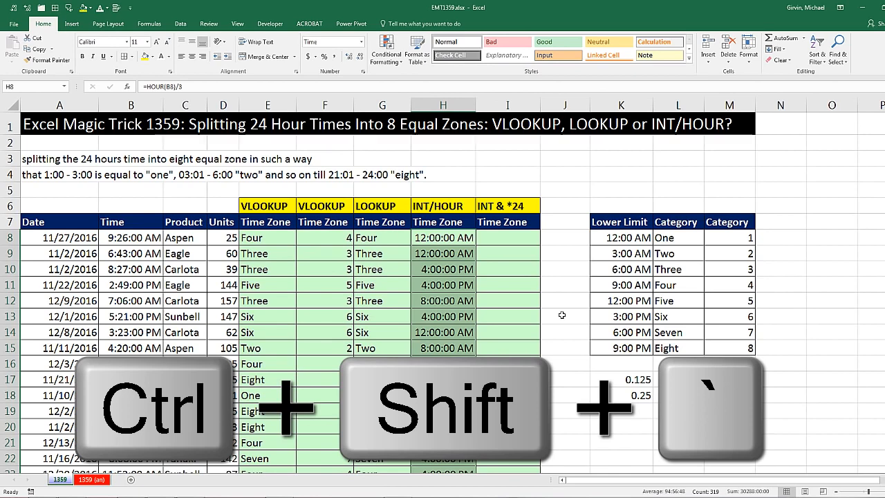
key("ctrl+shift+grave")
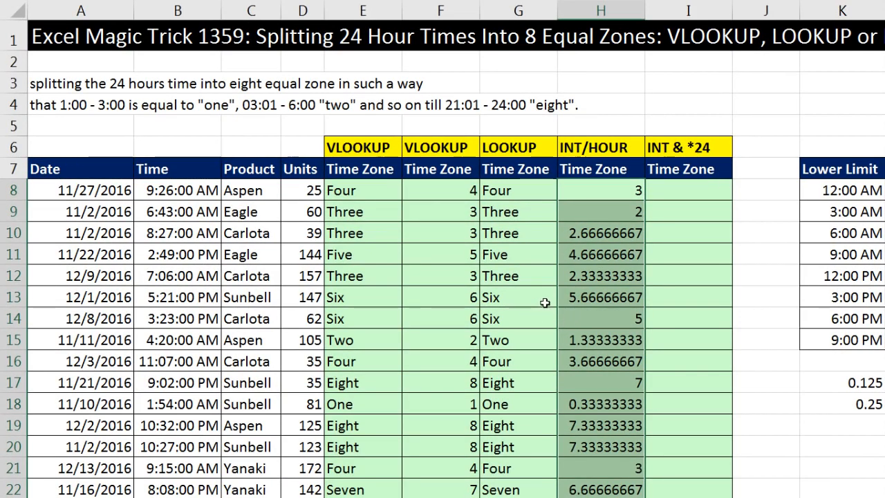
Add 1 to the INT/HOUR formula, making it =HOUR(B8)/3+1 throughout the selection, in General format
key("F2")
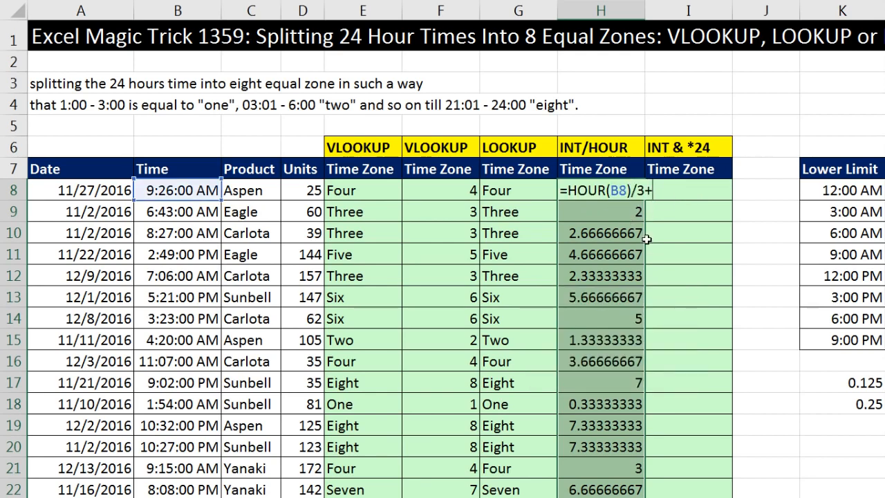
key("ctrl+Return")
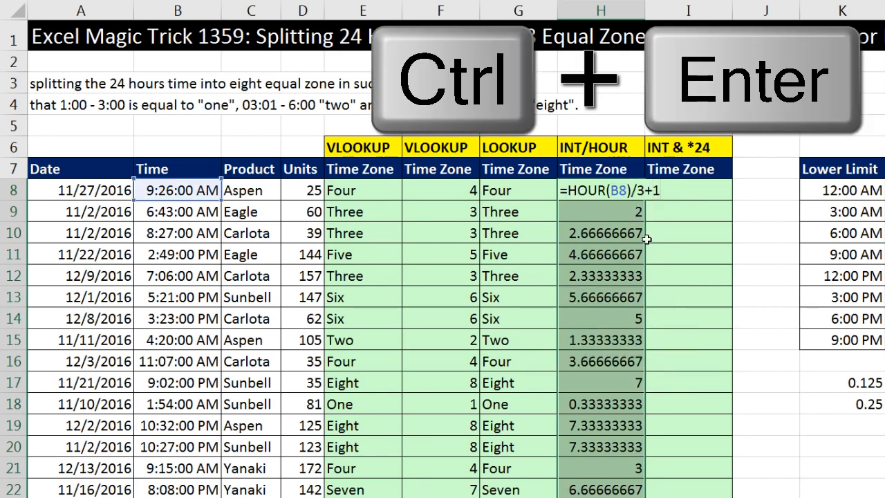
key("ctrl+shift+asciitilde")
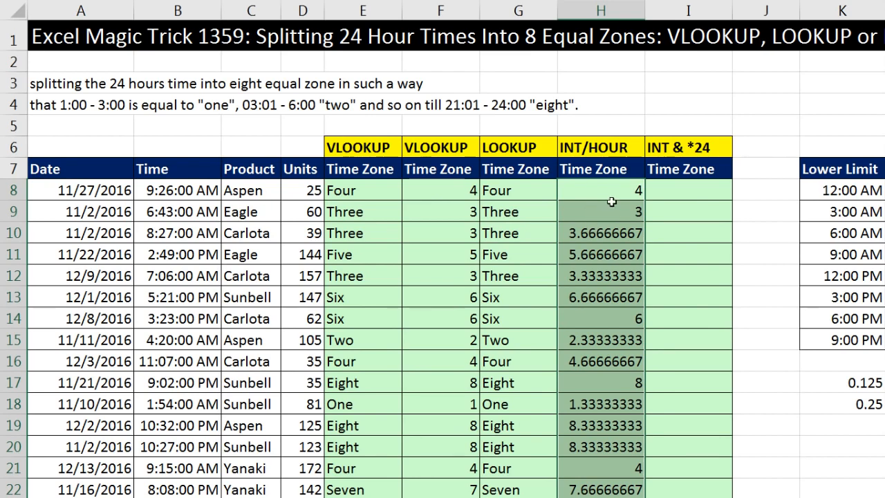
Wrap the INT/HOUR column's formula in INT as =INT(HOUR(B8)/3+1) throughout the selection and check the copy in H13
key("F2")
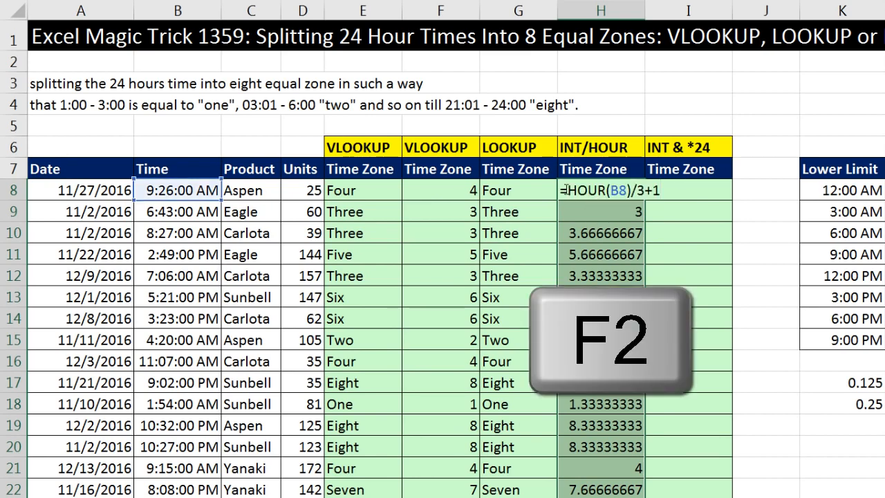
left_click(569, 190)
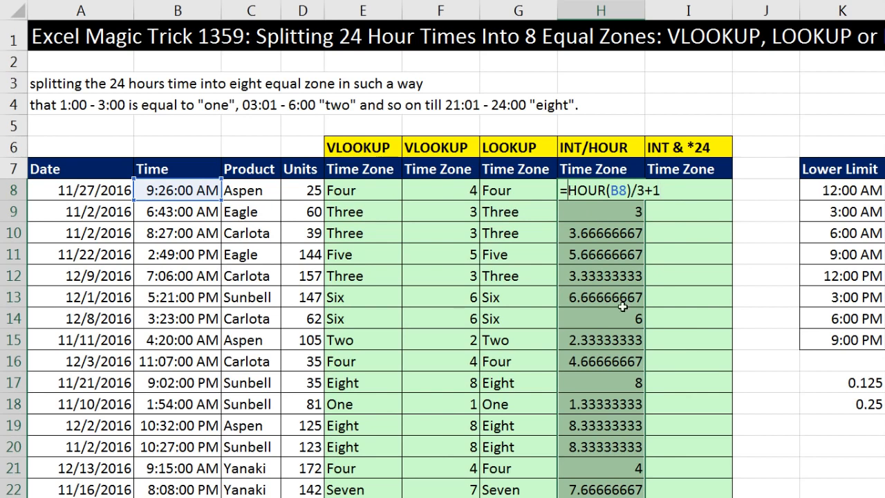
type("int")
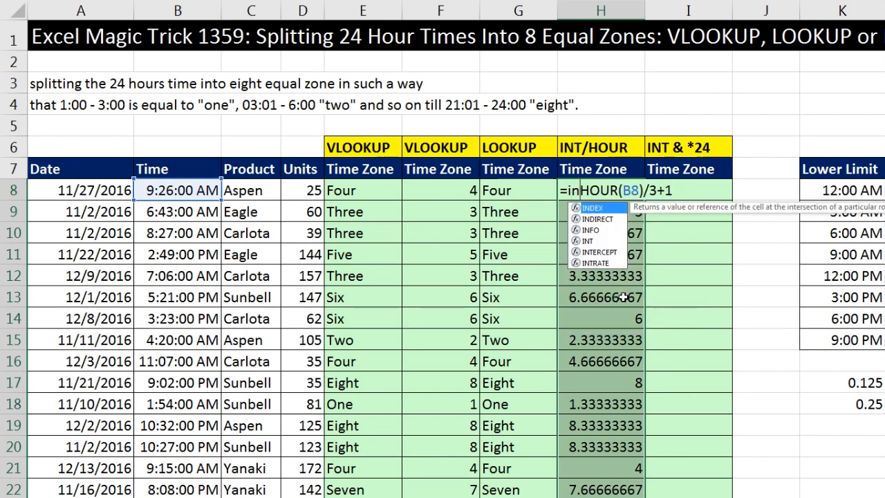
key("Tab")
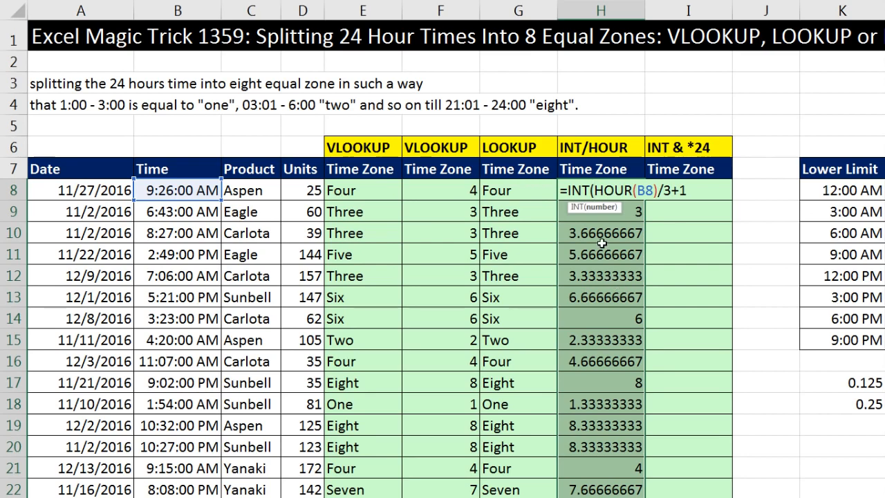
left_click(659, 191)
type(")")
key("ctrl+Return")
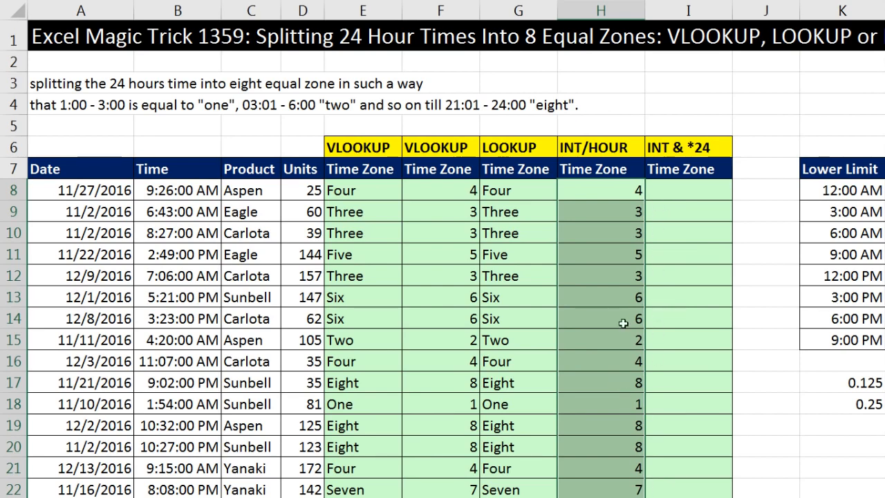
left_click(603, 300)
key("F2")
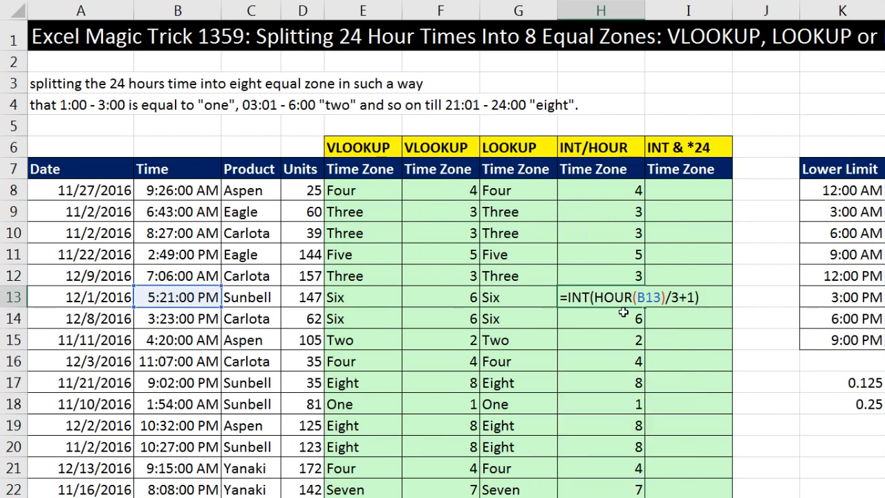
key("Escape")
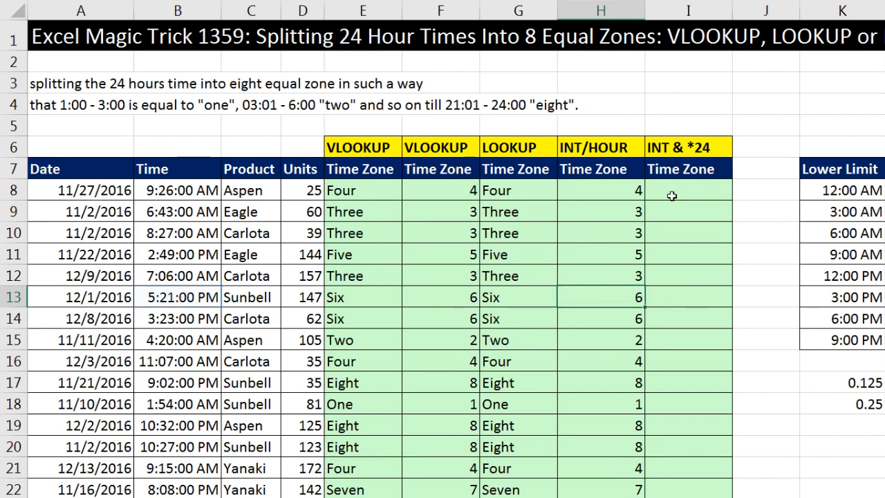
Enter =B8*24 in I8 with General number format and copy it down the INT & *24 Time Zone column
left_click(677, 191)
type("=")
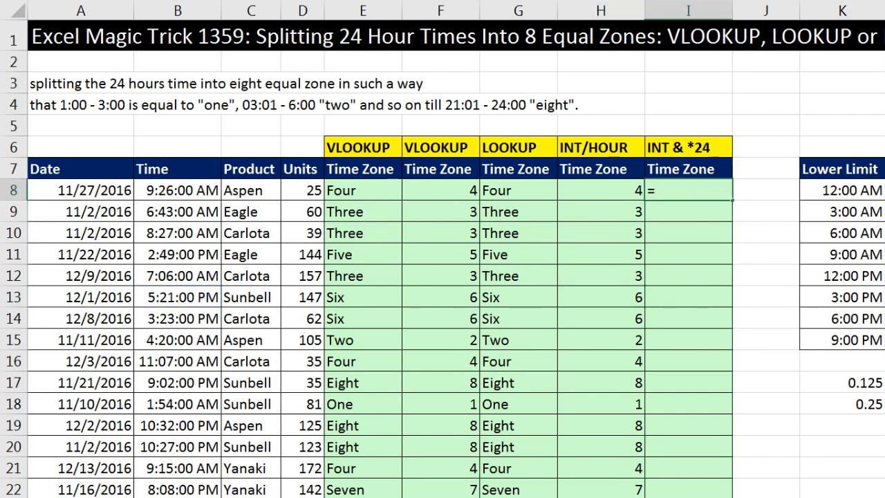
key("Left")
key("Left")
key("Left")
key("Left")
key("Left")
key("Left")
key("Left")
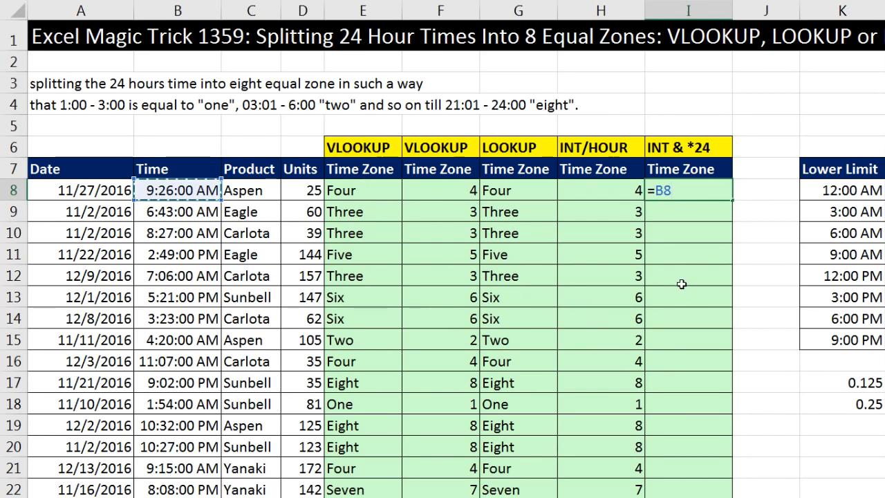
type("*24")
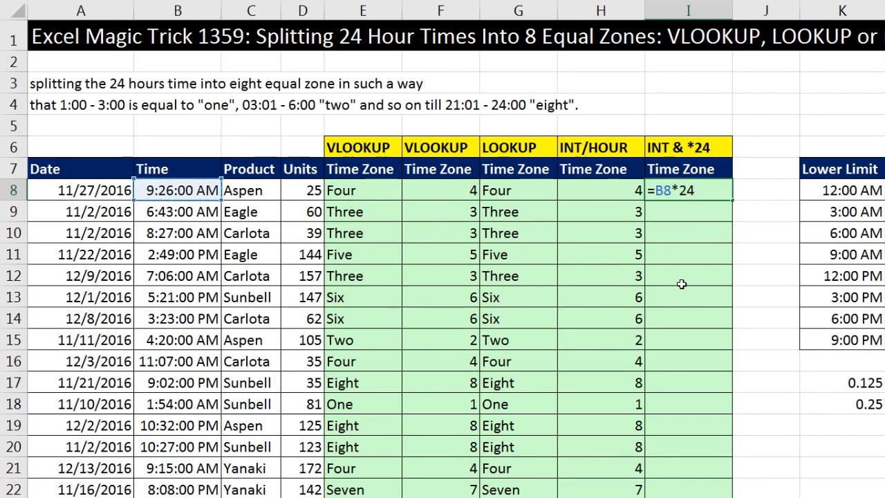
key("ctrl+Return")
key("ctrl+shift+grave")
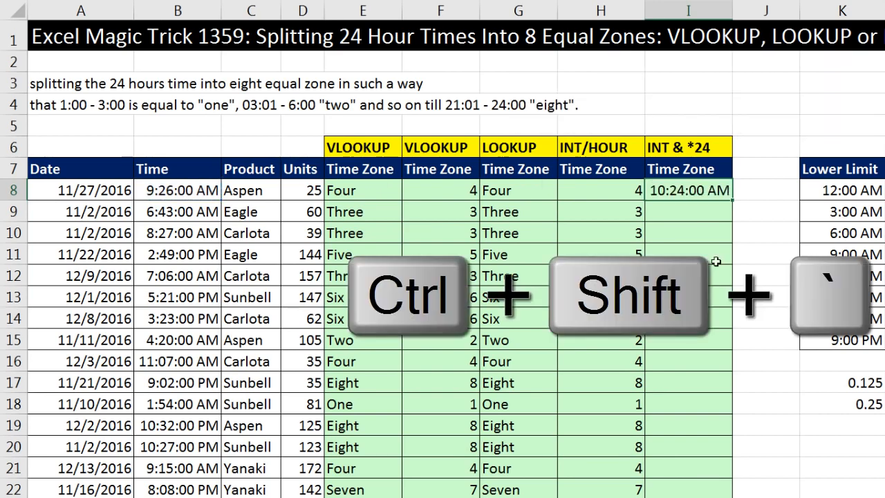
double_click(732, 198)
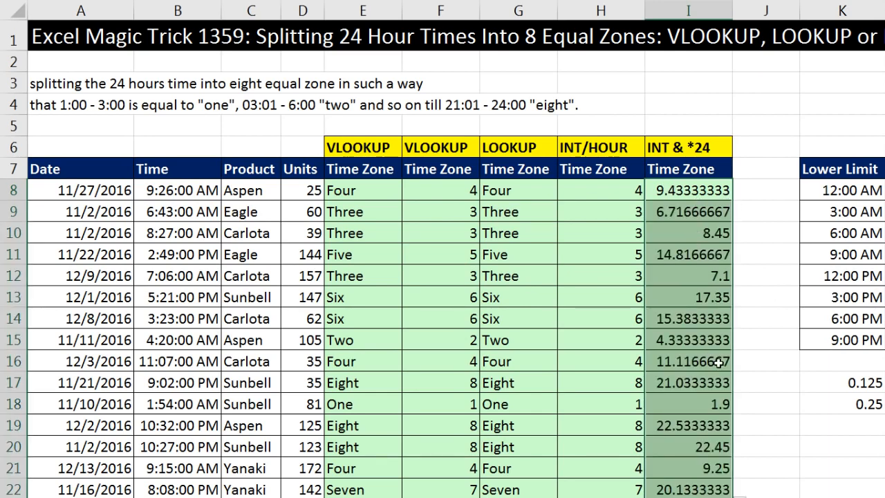
Extend the INT & *24 column's formula to =B8*24/3+1 throughout the selected cells and apply the General format
key("F2")
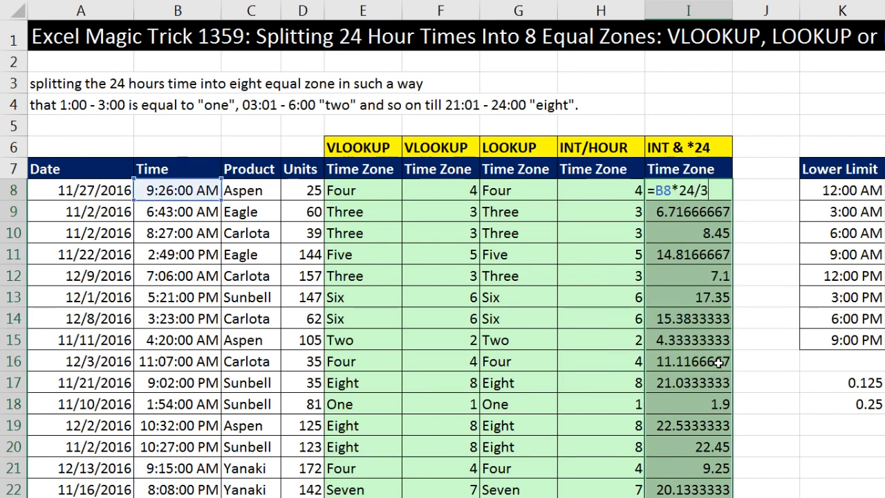
type("/3+1")
key("ctrl+Return")
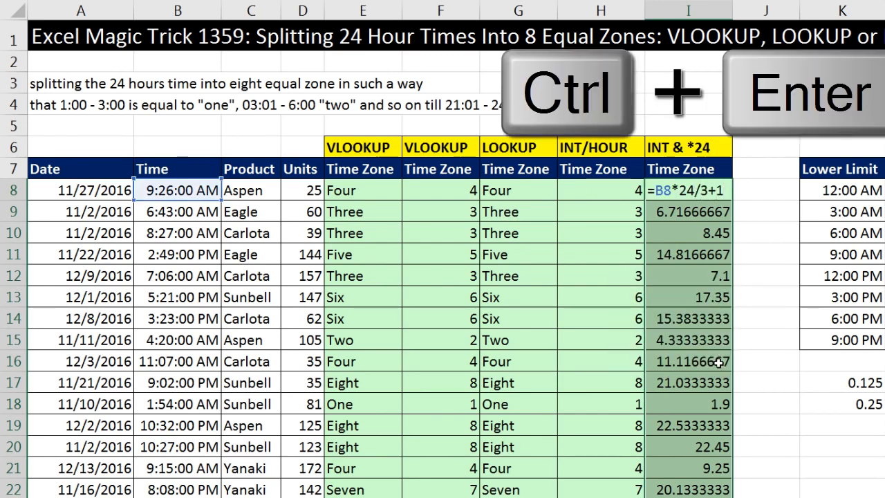
key("ctrl+shift+grave")
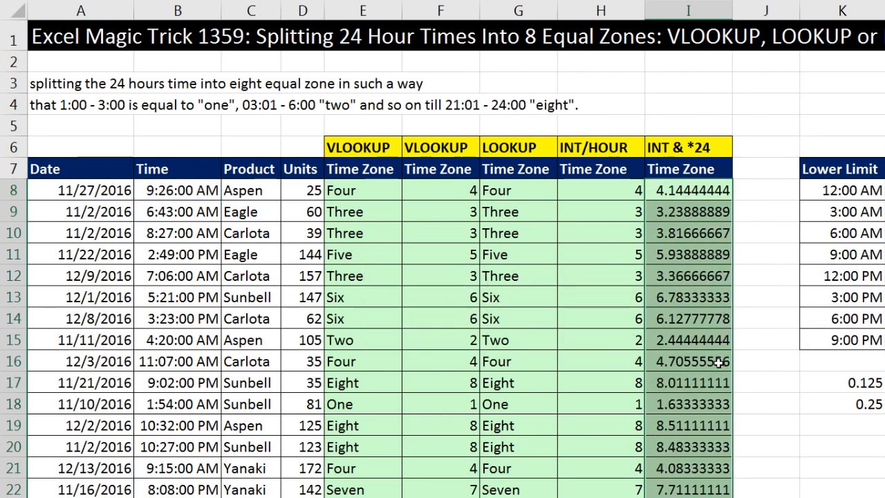
Wrap the INT & *24 column's formula in INT as =INT(B8*24/3+1) throughout the selected cells
key("F2")
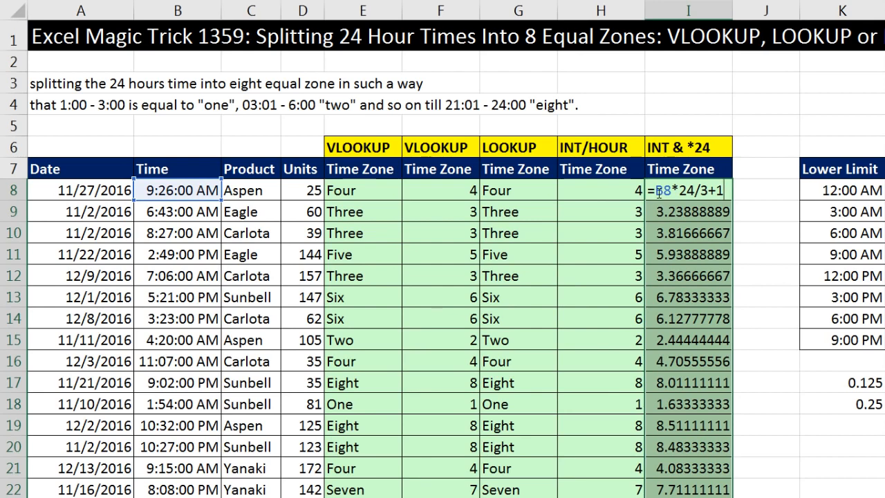
left_click(657, 191)
type("int")
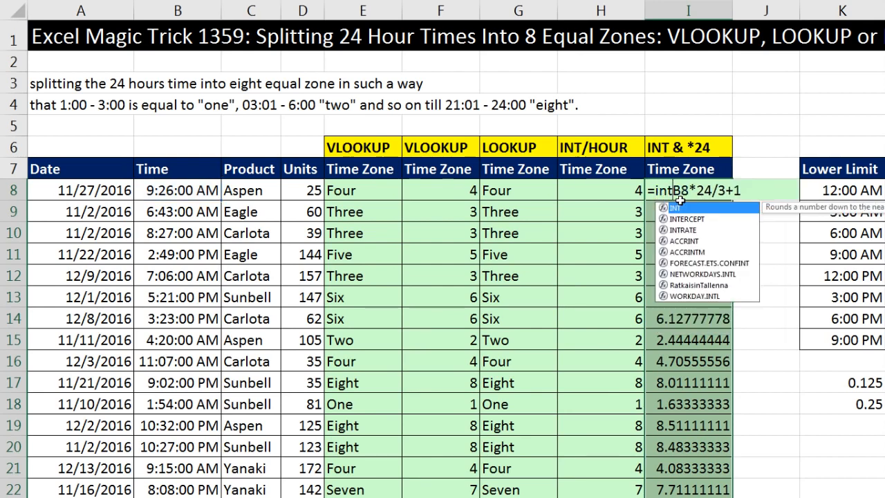
double_click(683, 209)
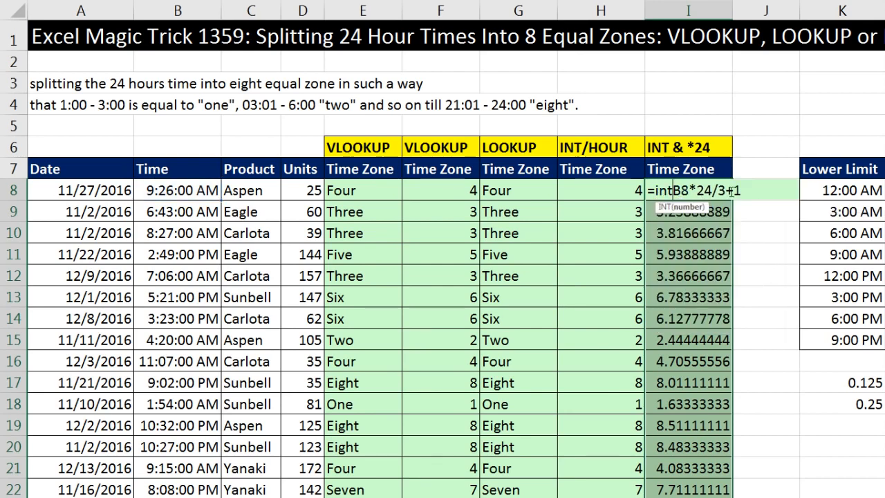
left_click(763, 191)
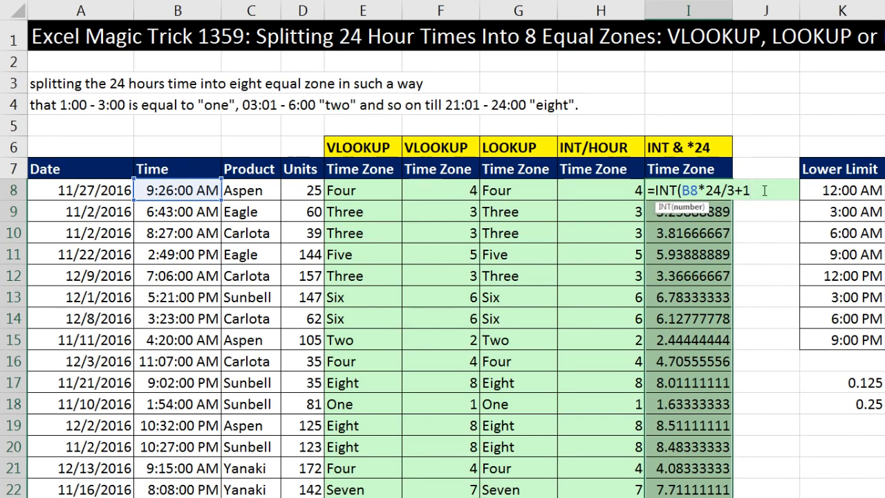
key("ctrl+Return")
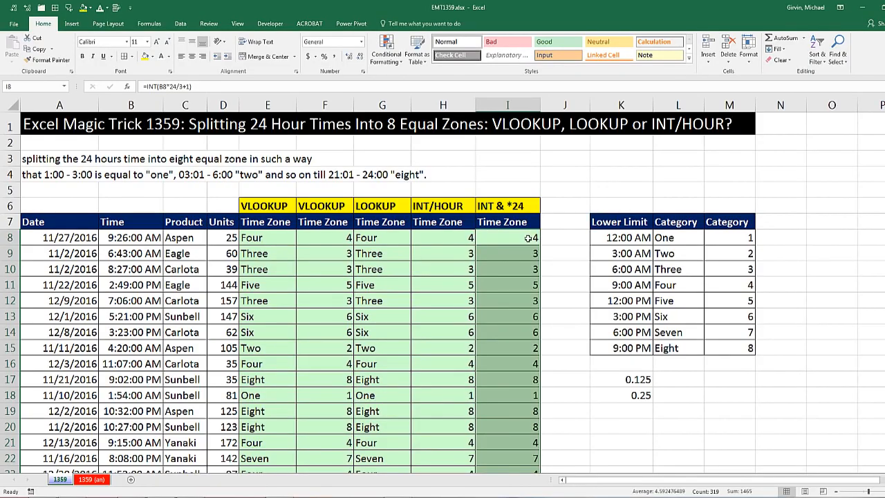
Review the row 8 formulas of all five Time Zone columns one by one, from I8 back to E8, without changing them
double_click(519, 238)
key("Escape")
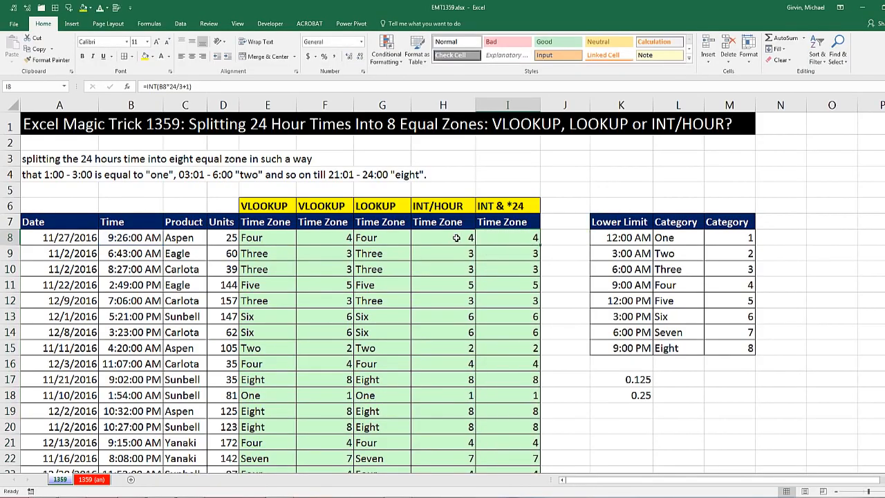
double_click(456, 237)
key("Escape")
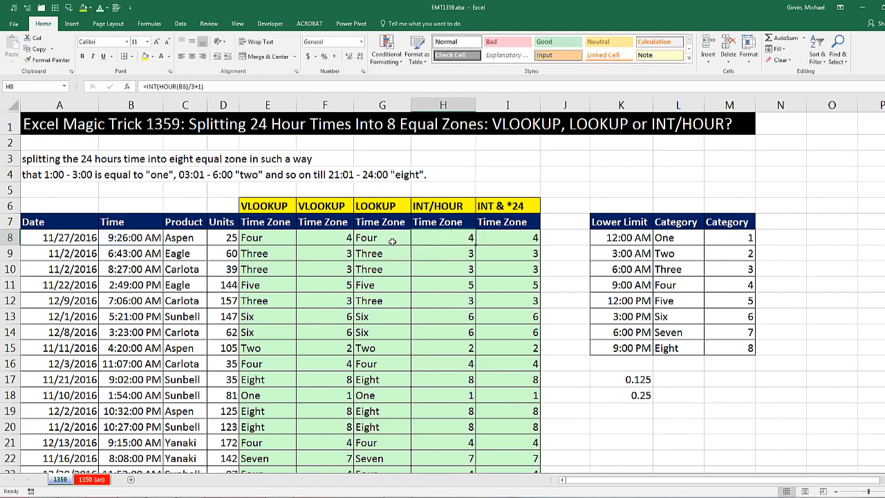
double_click(395, 238)
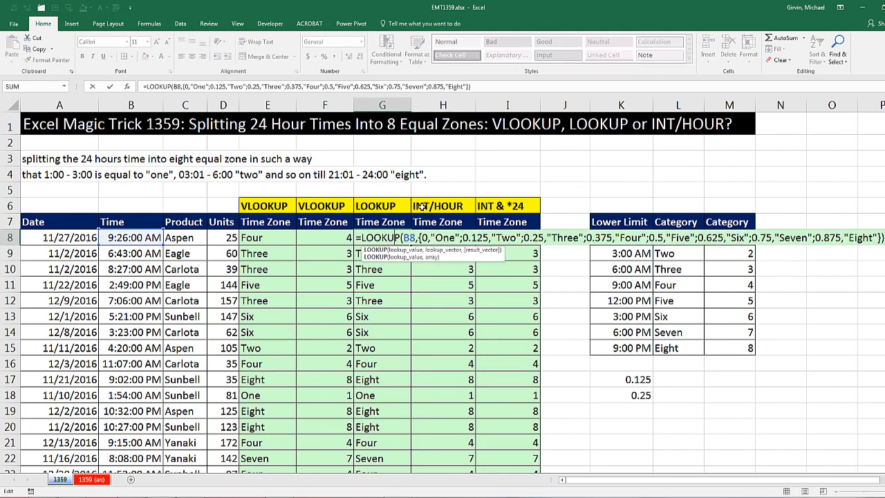
key("ctrl+Return")
left_click(334, 239)
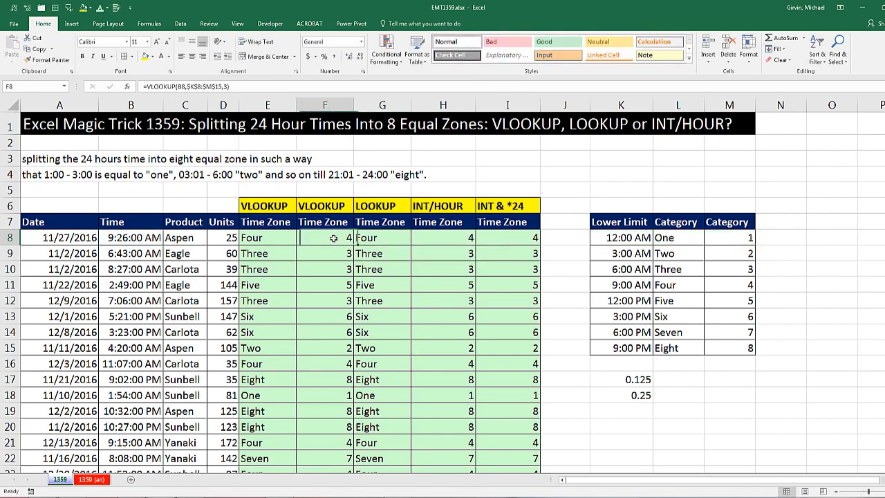
key("F2")
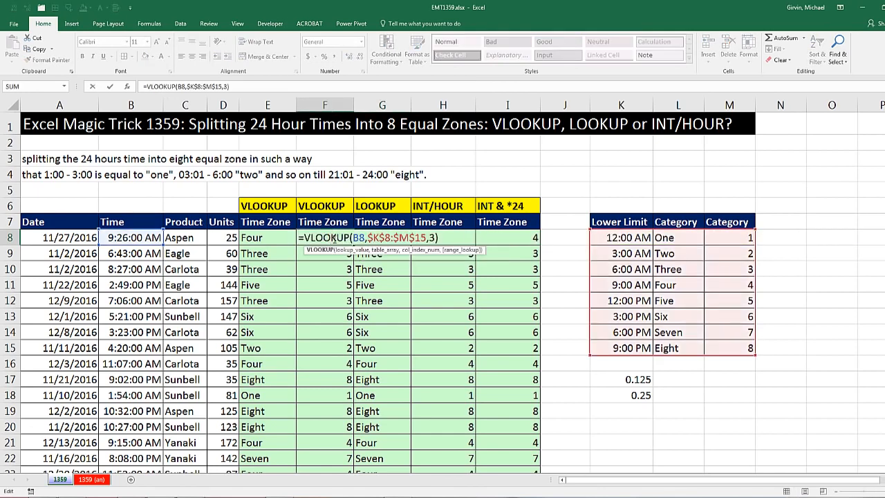
key("Escape")
key("Left")
key("F2")
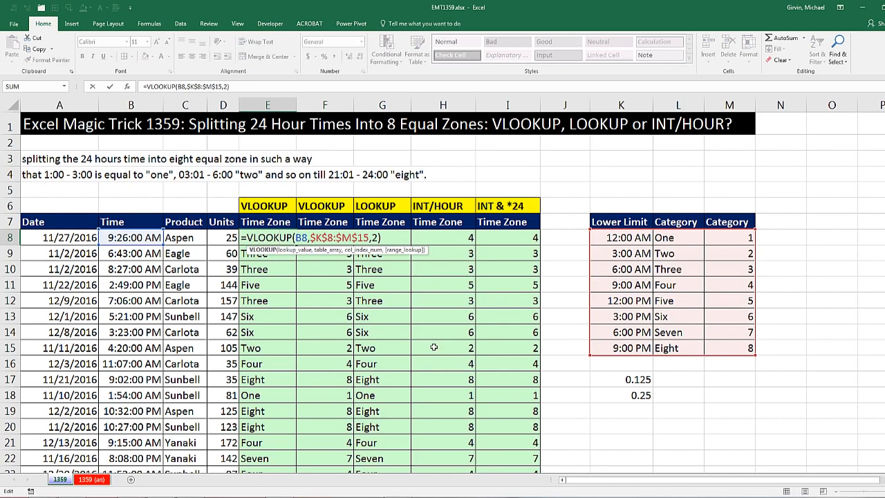